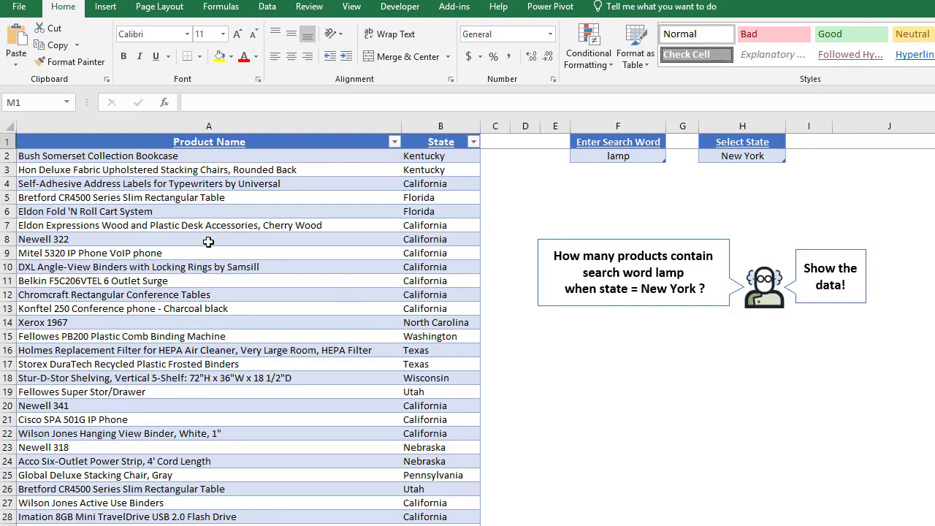
# Examine the Product Name and State columns, the search word cell, and the list of states available for selection
pyautogui.click(160, 223)
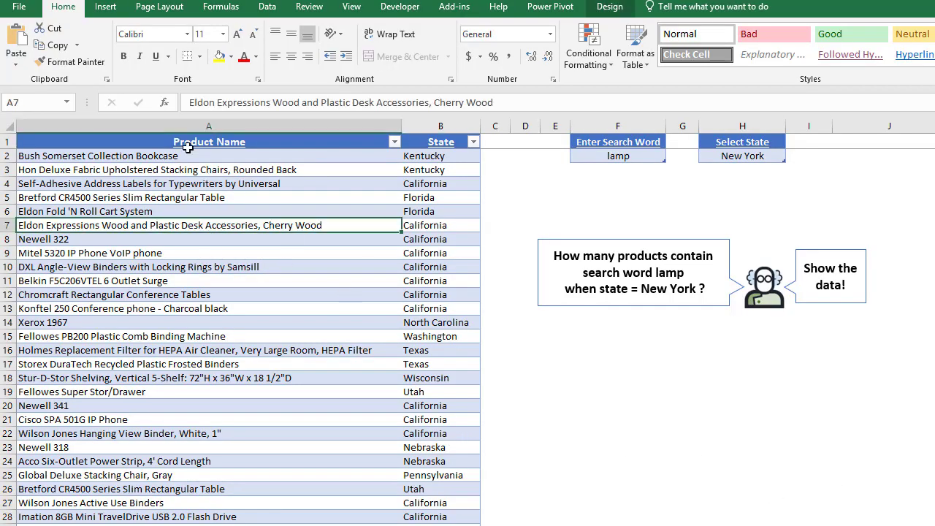
pyautogui.click(188, 125)
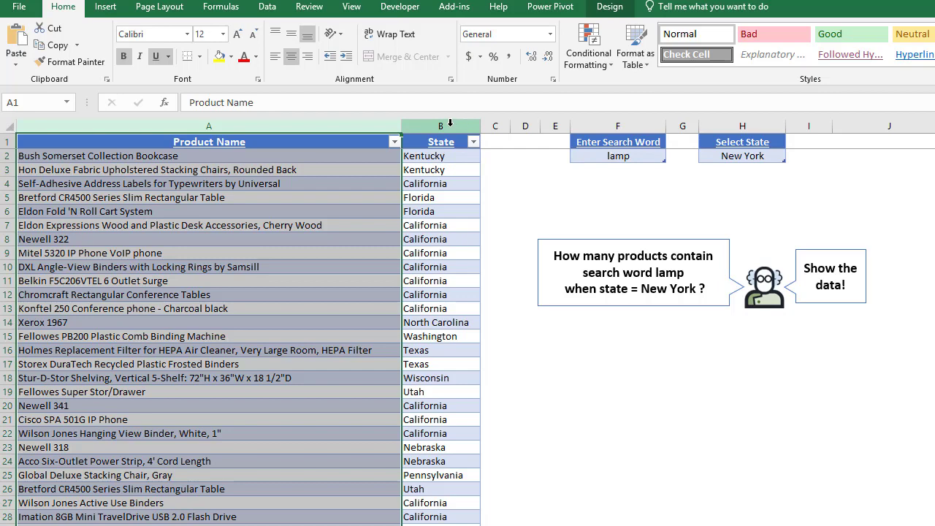
pyautogui.click(450, 123)
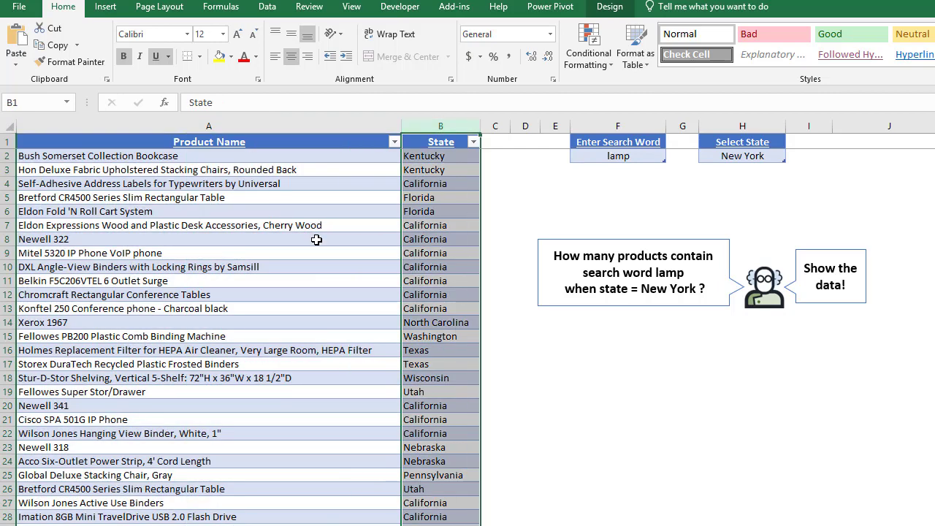
pyautogui.click(317, 240)
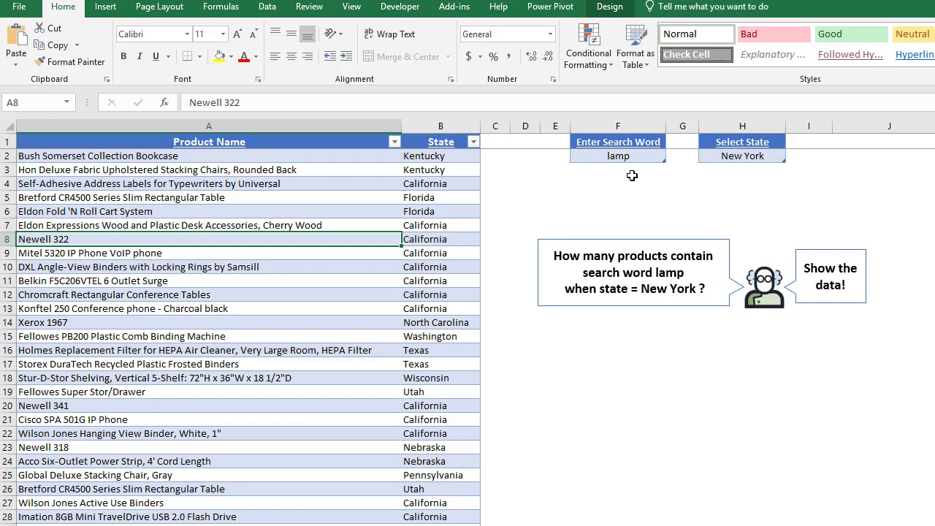
pyautogui.click(618, 155)
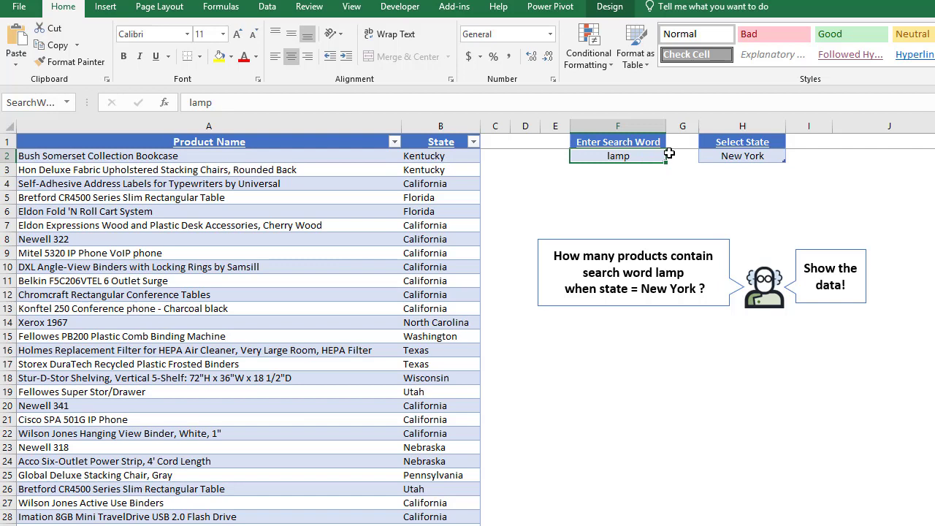
pyautogui.click(729, 156)
pyautogui.click(792, 157)
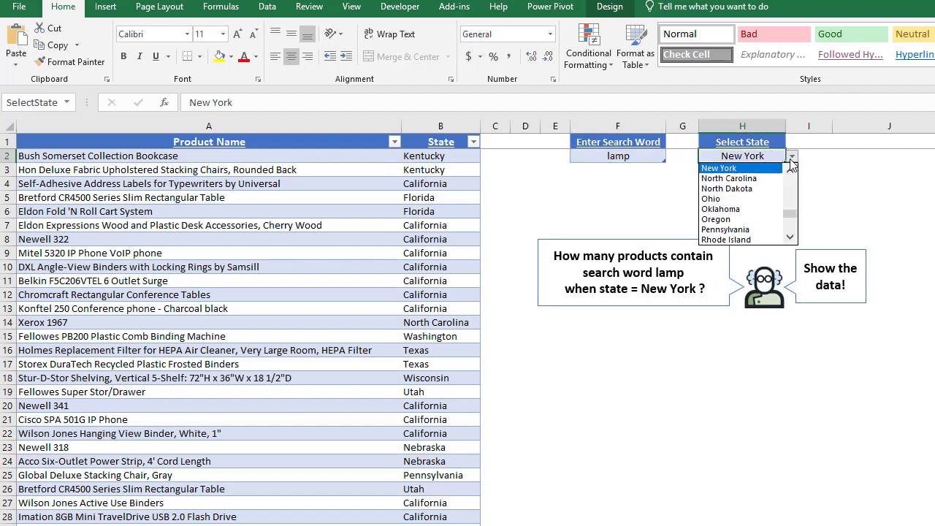
pyautogui.click(742, 169)
pyautogui.click(742, 525)
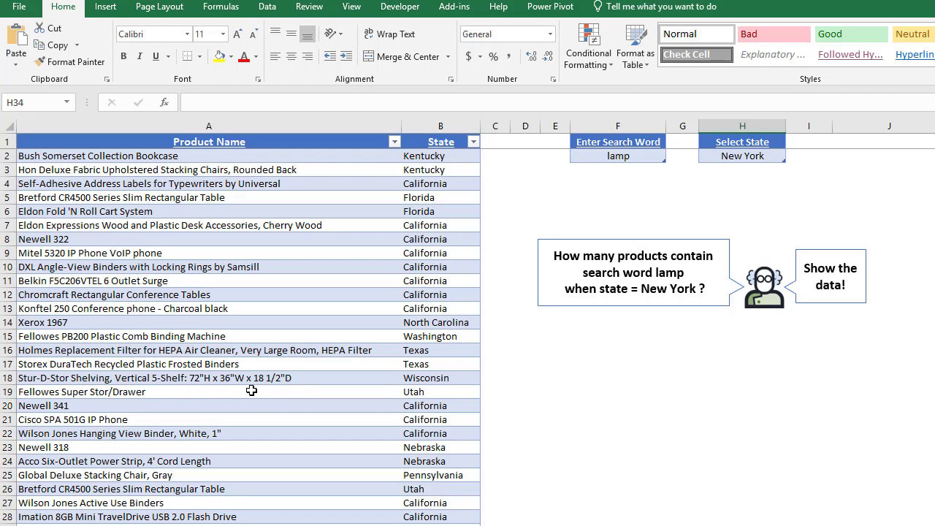
# Import the product table into Power Query and load it back as a connection-only query
pyautogui.click(210, 350)
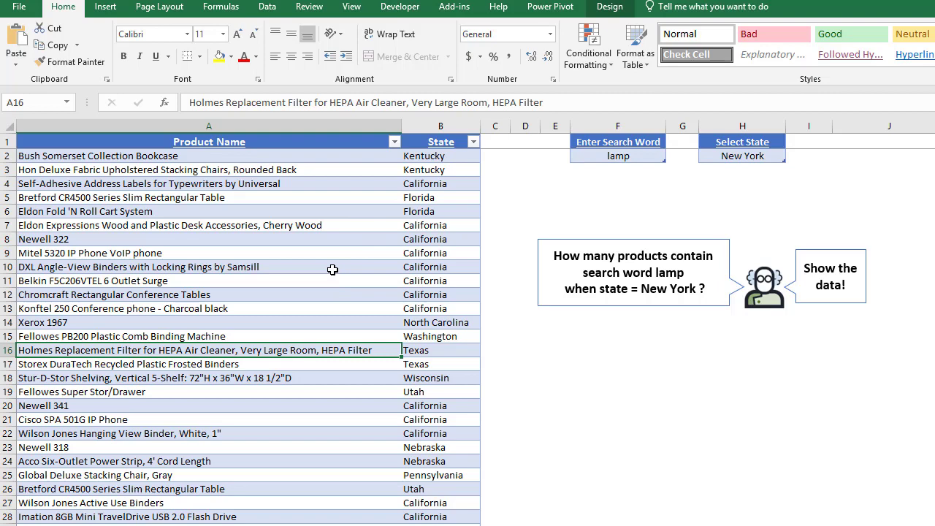
pyautogui.click(264, 8)
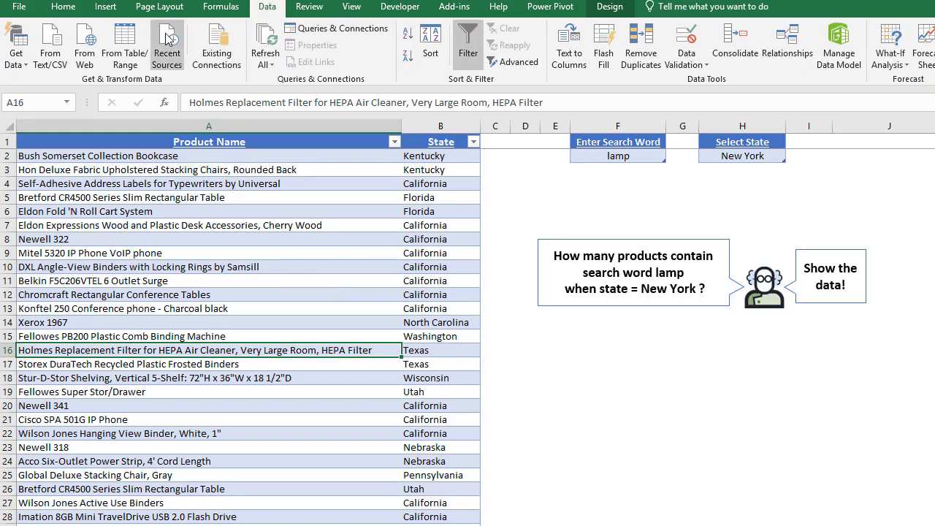
pyautogui.click(126, 63)
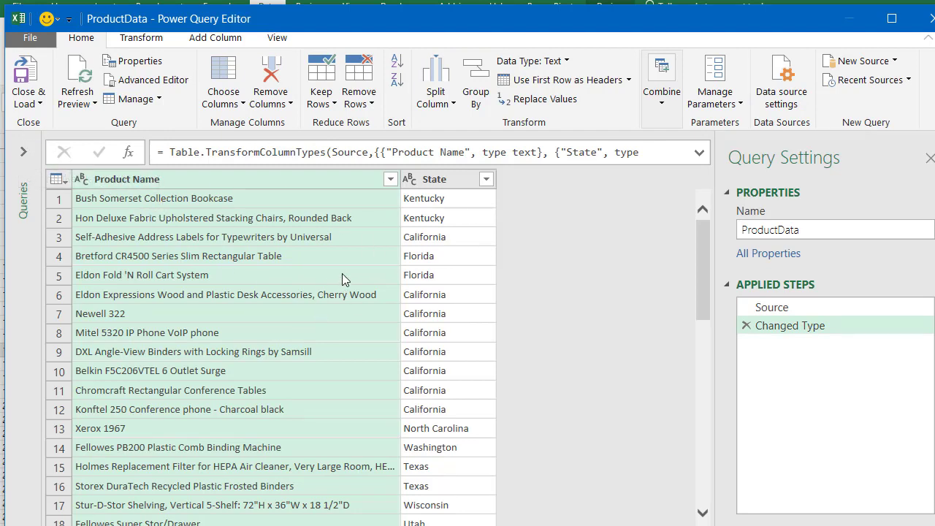
pyautogui.click(33, 103)
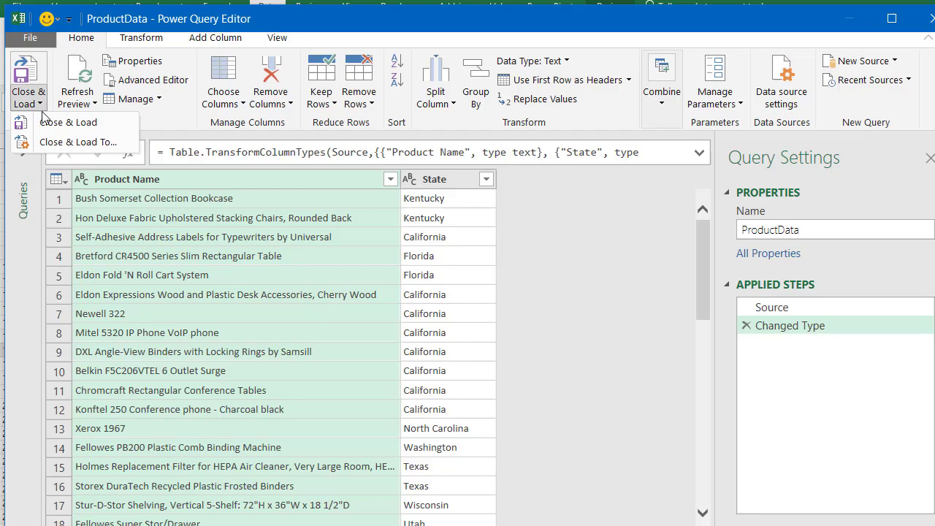
pyautogui.click(60, 142)
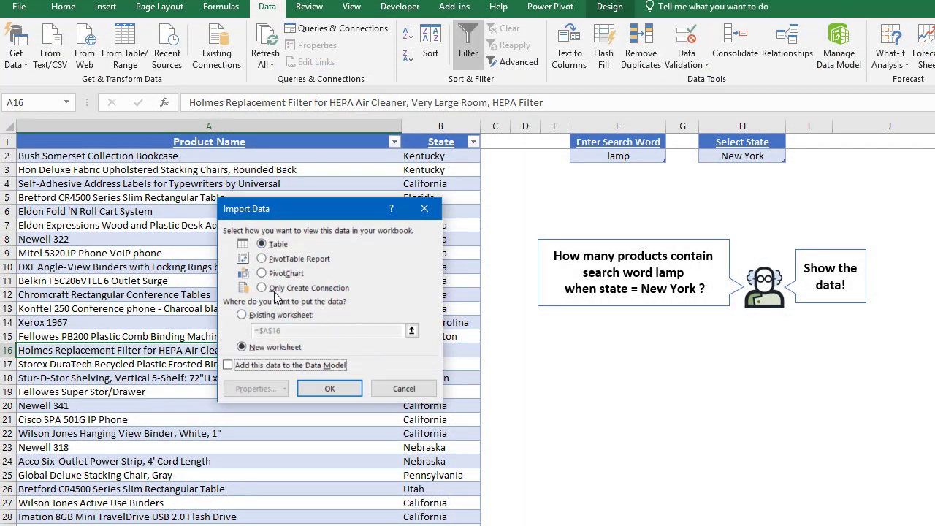
pyautogui.click(262, 288)
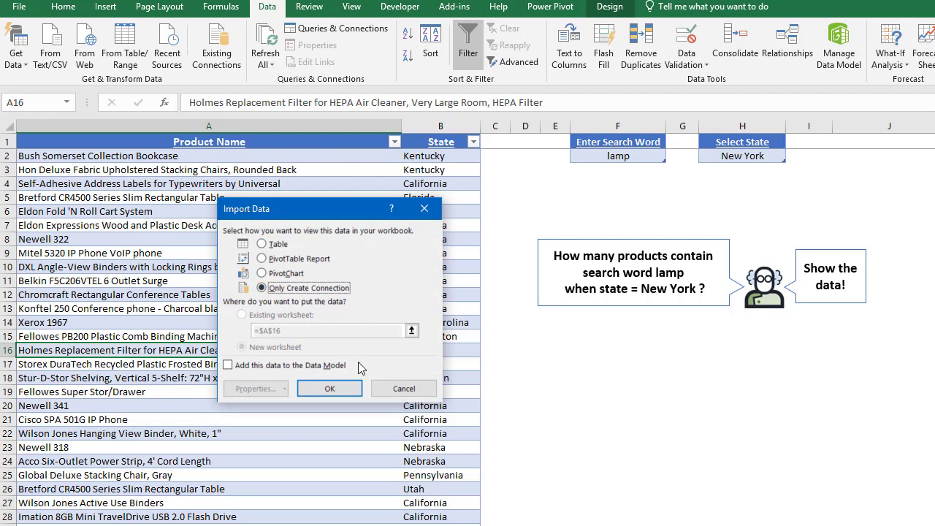
pyautogui.click(349, 393)
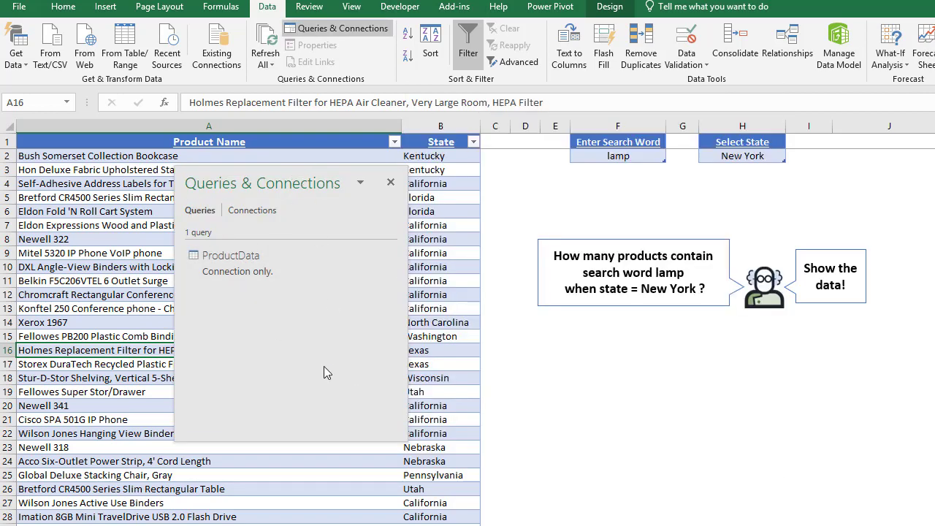
# Inspect the search word and selected state input cells beside the product table
pyautogui.click(618, 156)
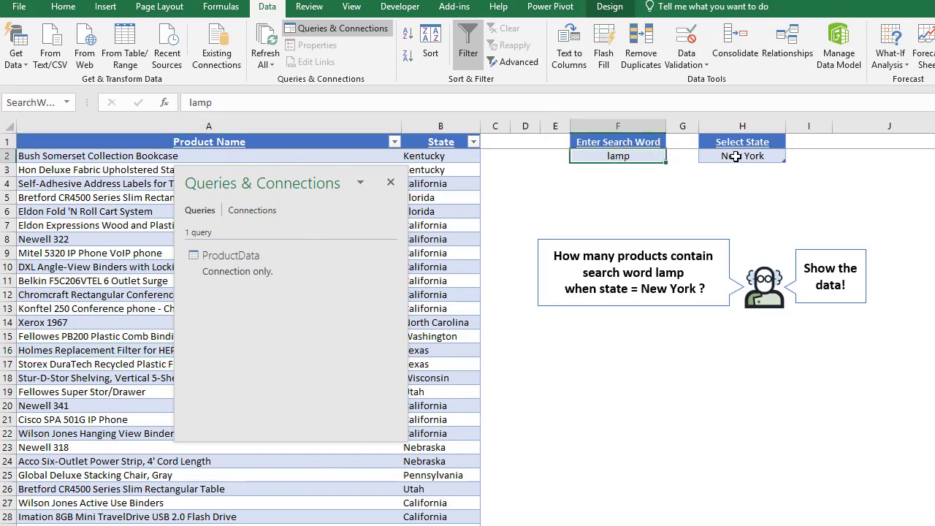
pyautogui.click(736, 155)
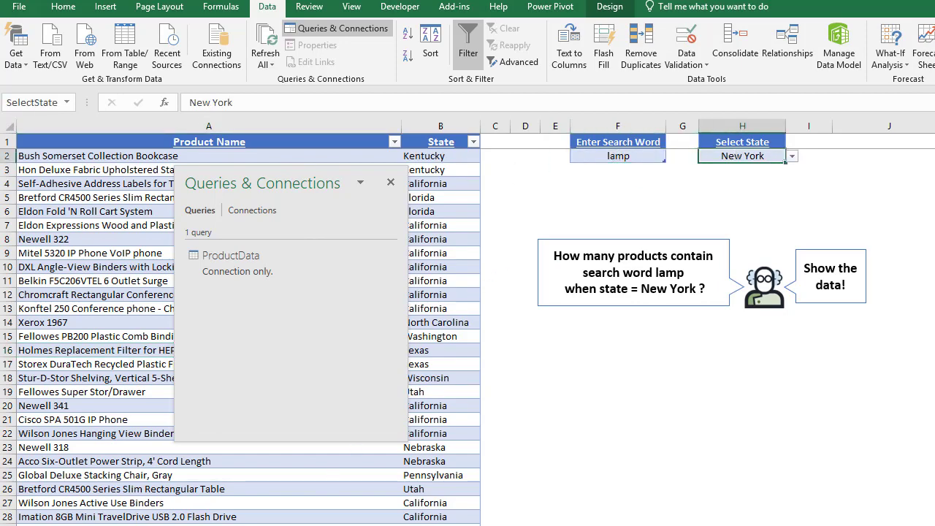
pyautogui.click(604, 153)
pyautogui.click(721, 155)
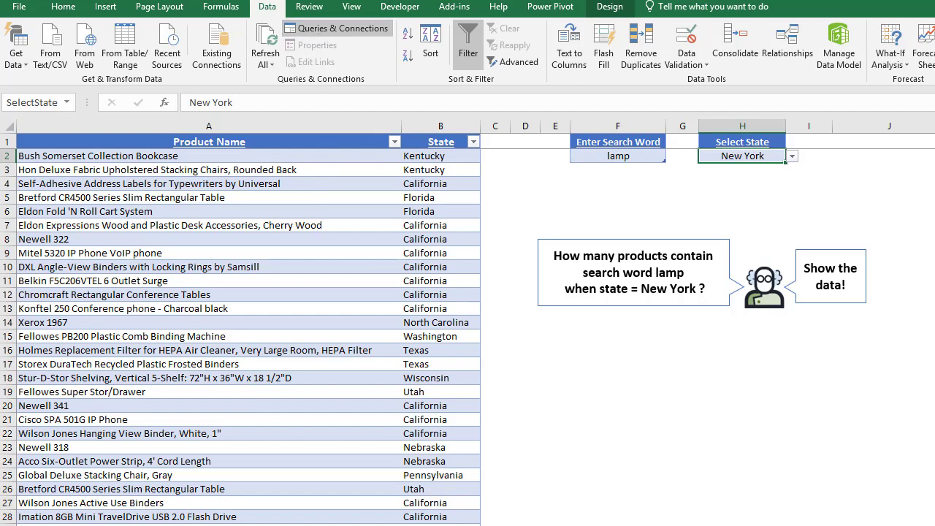
# Review the ProductData, SearchWord and SelectState queries and the formula-based solutions on the next worksheet
pyautogui.moveTo(368, 188); pyautogui.dragTo(181, 189)
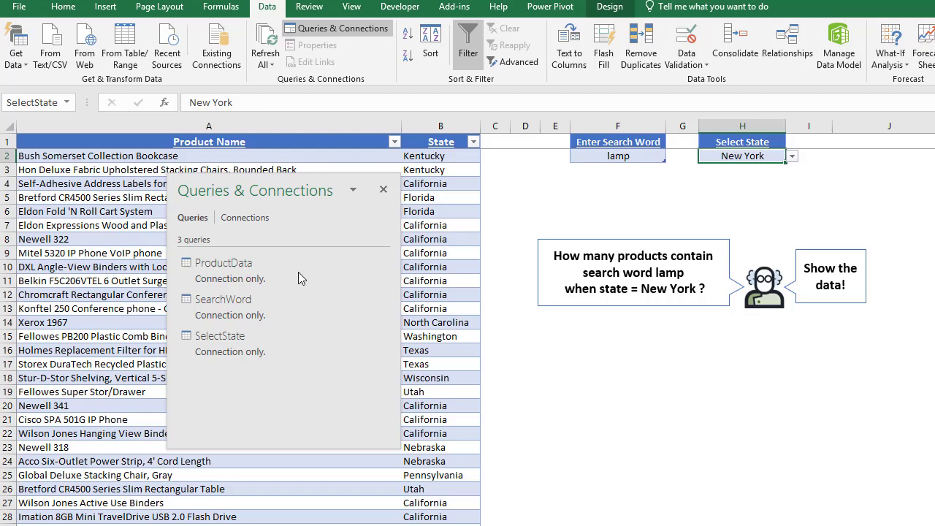
pyautogui.moveTo(210, 278)
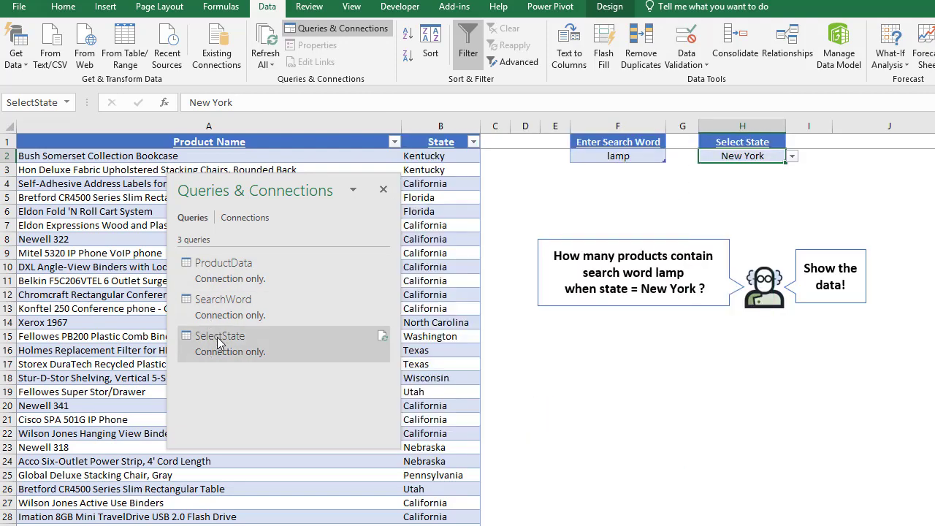
pyautogui.moveTo(251, 188); pyautogui.dragTo(913, 195)
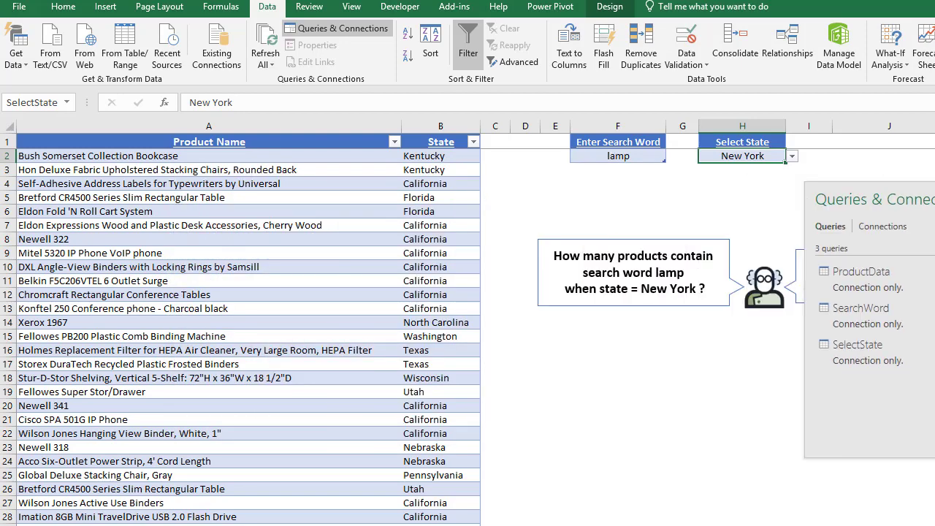
pyautogui.moveTo(504, 171); pyautogui.dragTo(488, 205)
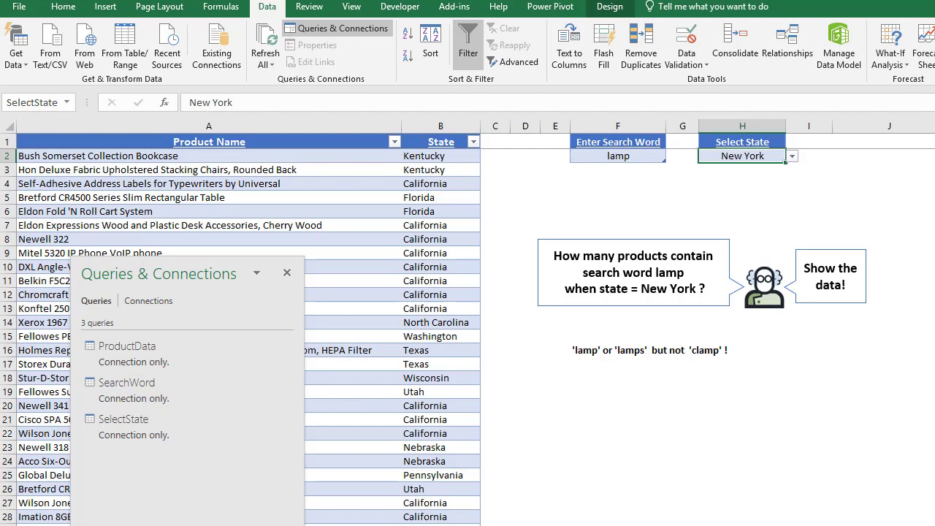
pyautogui.hotkey('ctrl', 'pagedown')
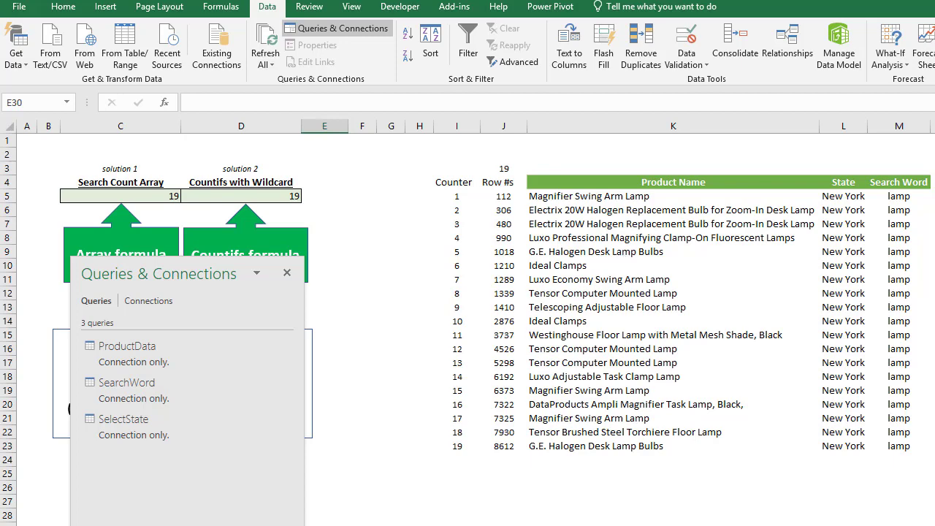
pyautogui.hotkey('ctrl', 'pageup')
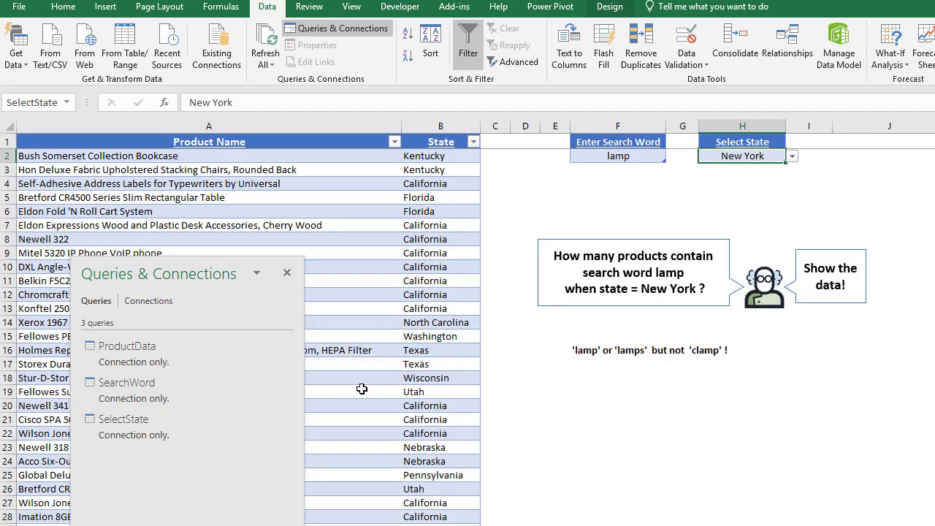
# Add "lamps" as a second search word directly below "lamp" in the search word table
pyautogui.click(578, 170)
pyautogui.write('lamps')
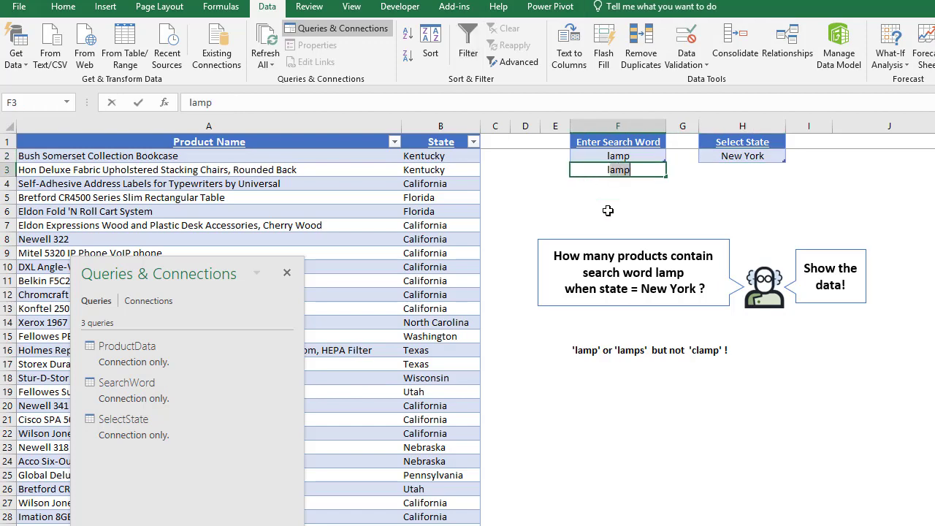
pyautogui.press('Return')
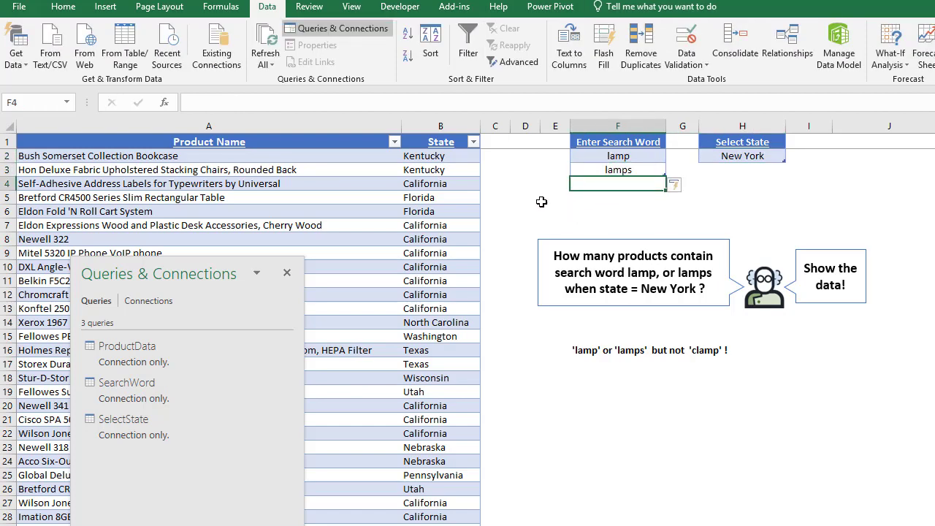
pyautogui.click(538, 184)
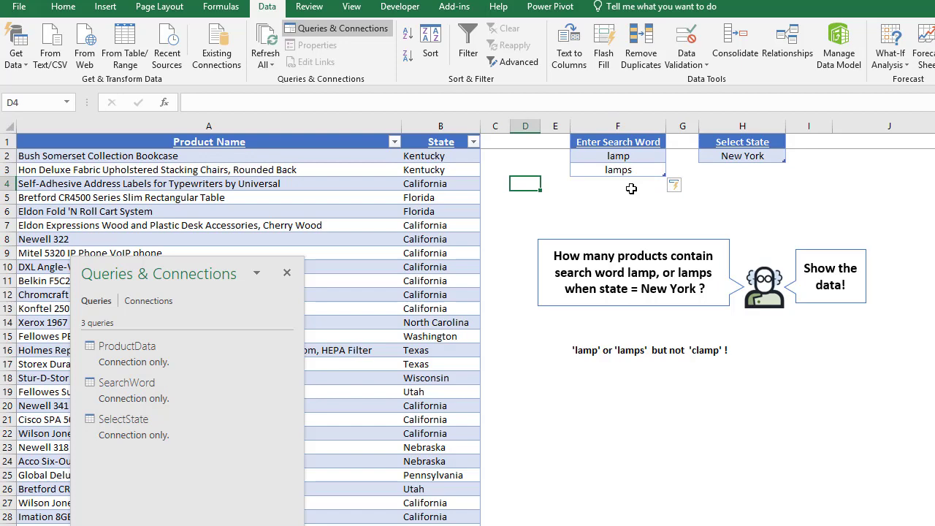
pyautogui.click(625, 159)
pyautogui.click(724, 156)
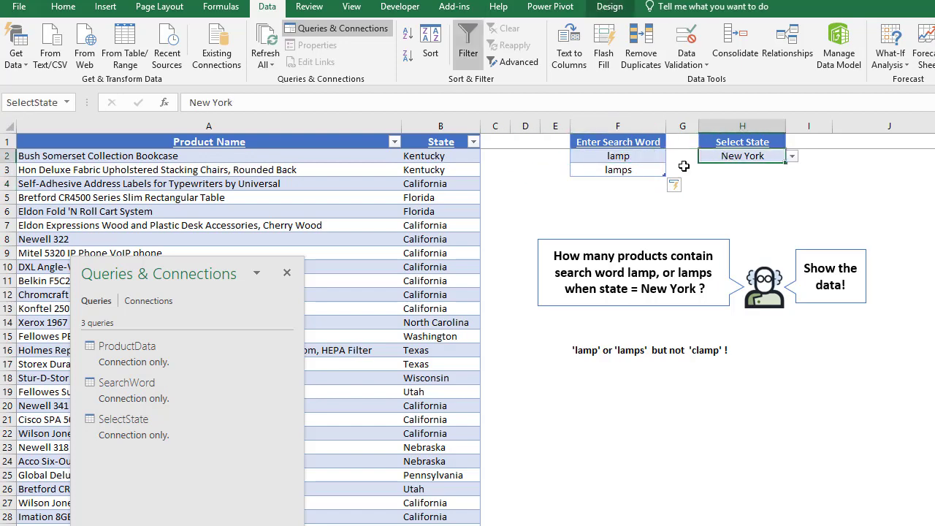
pyautogui.click(649, 174)
pyautogui.click(716, 156)
# Open the ProductData query for editing in Power Query Editor with the list of queries expanded
pyautogui.moveTo(215, 349)
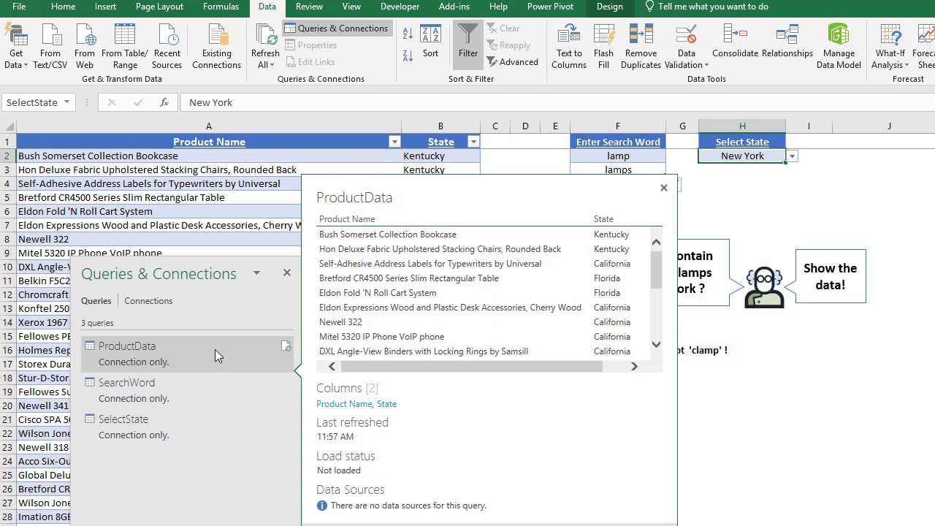
pyautogui.rightClick(139, 357)
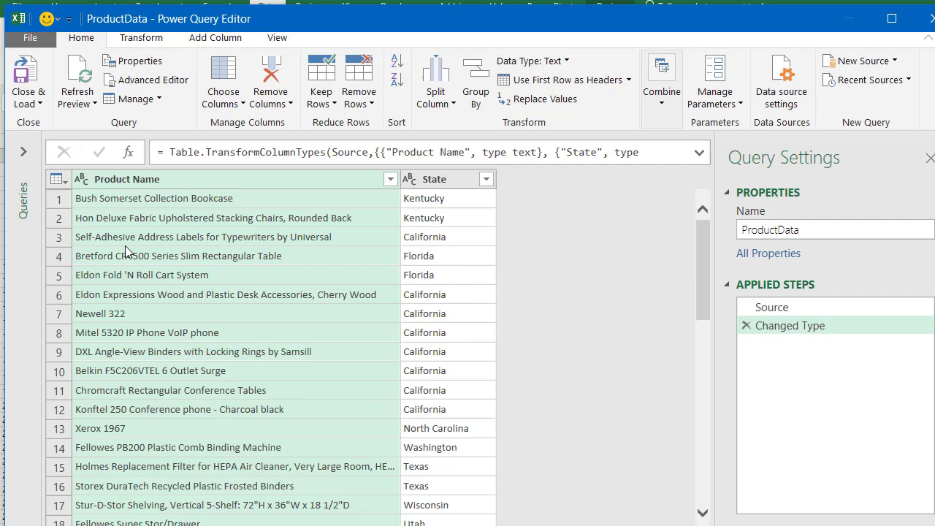
pyautogui.click(24, 152)
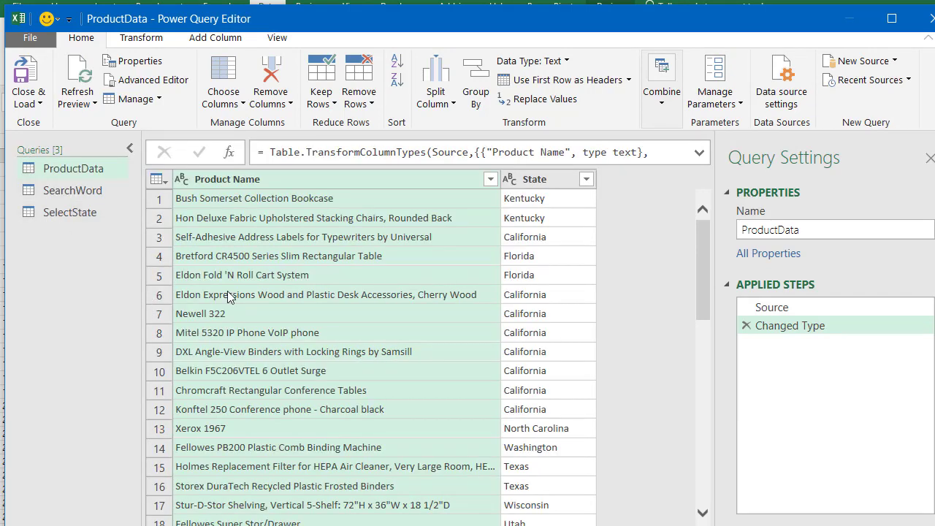
pyautogui.moveTo(715, 341); pyautogui.dragTo(678, 341)
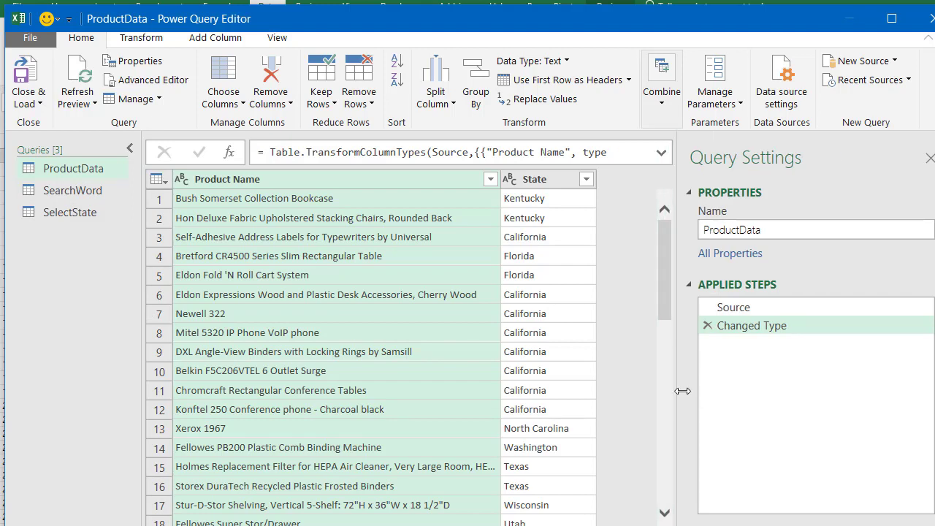
pyautogui.moveTo(679, 390); pyautogui.dragTo(703, 390)
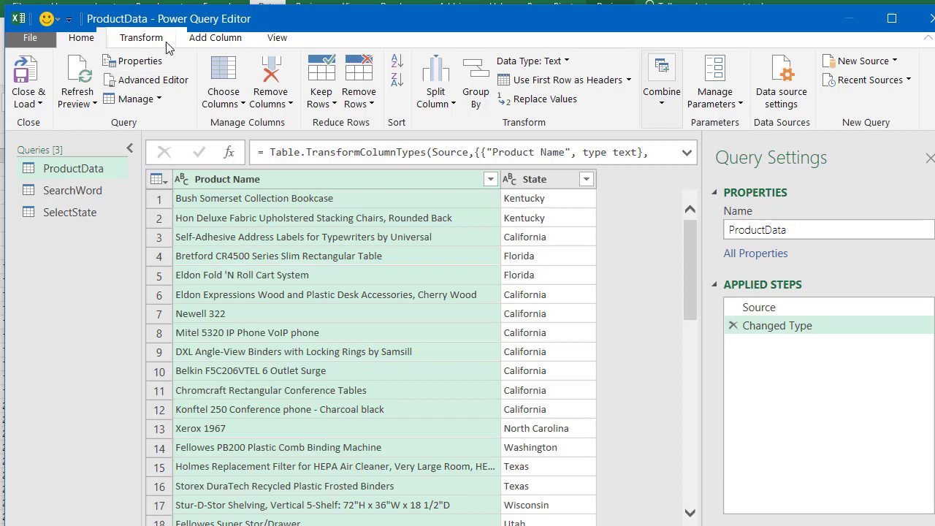
# Add a custom column named Product2 to ProductData with the formula " "&[Product Name]&" "
pyautogui.click(214, 37)
pyautogui.click(89, 84)
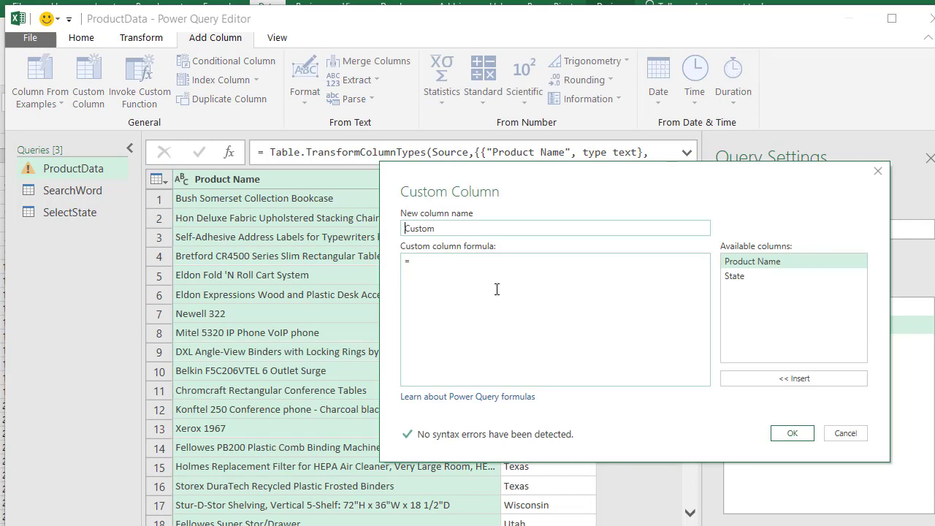
pyautogui.write('Product2')
pyautogui.press('Delete')
pyautogui.press('Delete')
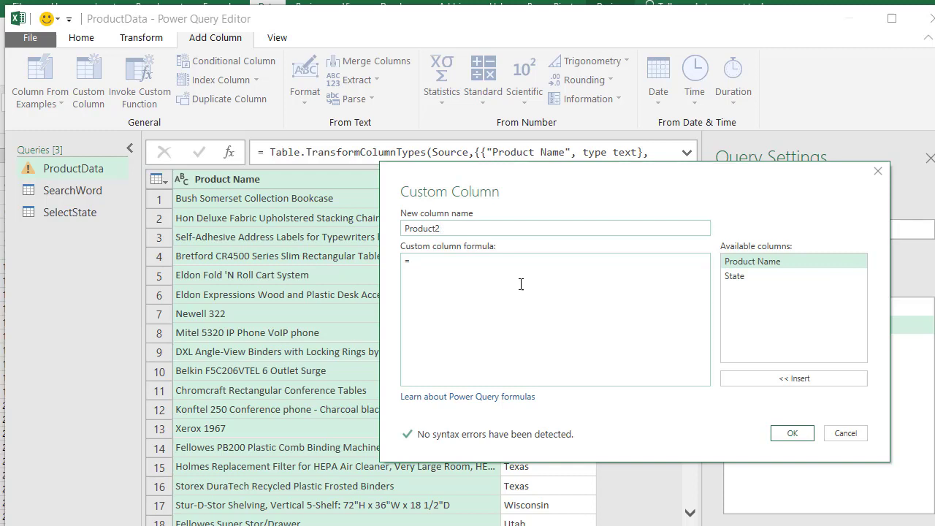
pyautogui.click(502, 257)
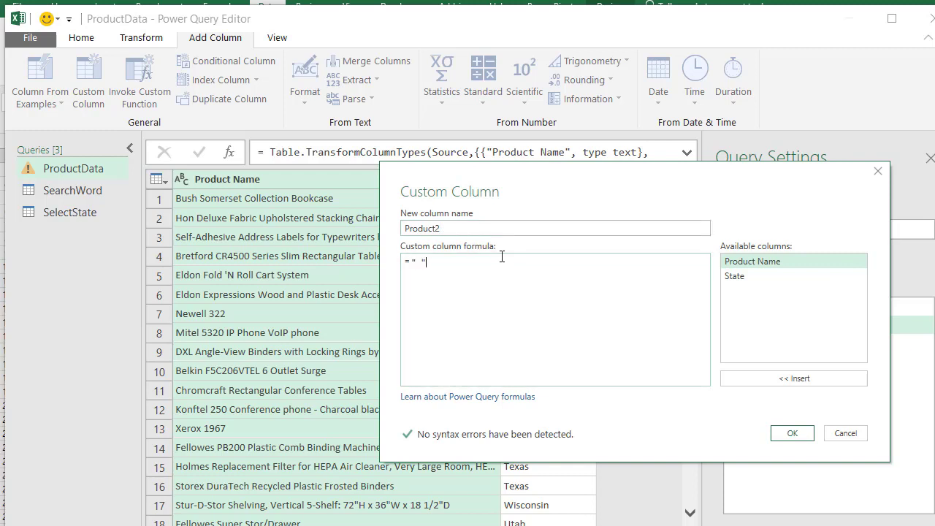
pyautogui.doubleClick(750, 263)
pyautogui.write('&"')
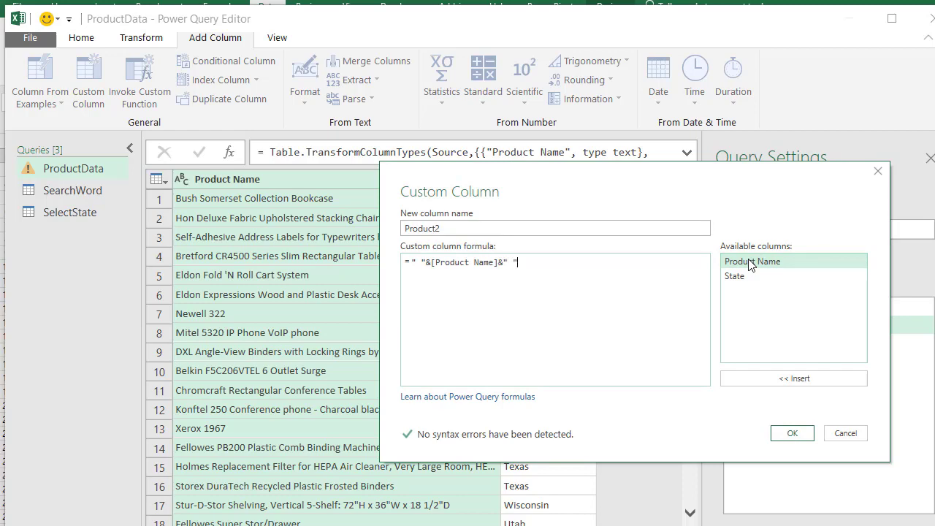
pyautogui.click(792, 433)
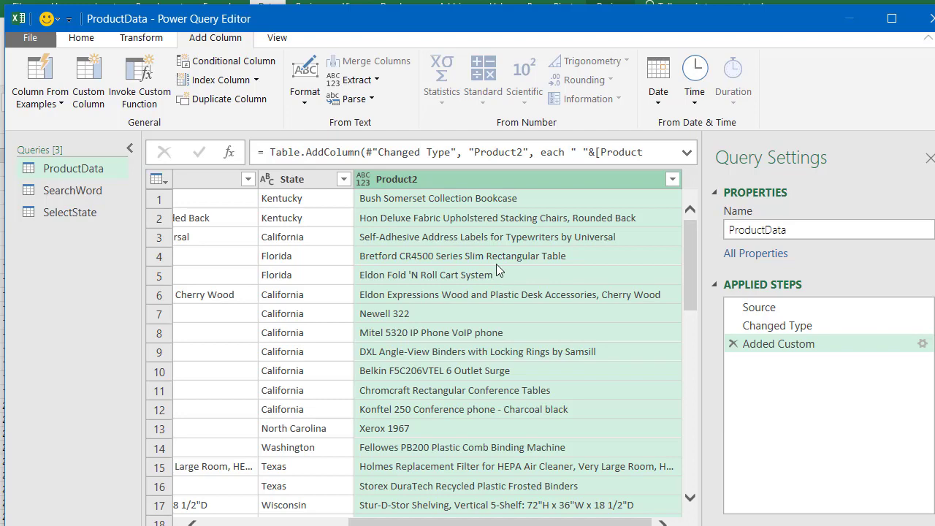
# Convert the text in the Product2 column to lowercase
pyautogui.rightClick(521, 182)
pyautogui.moveTo(577, 357)
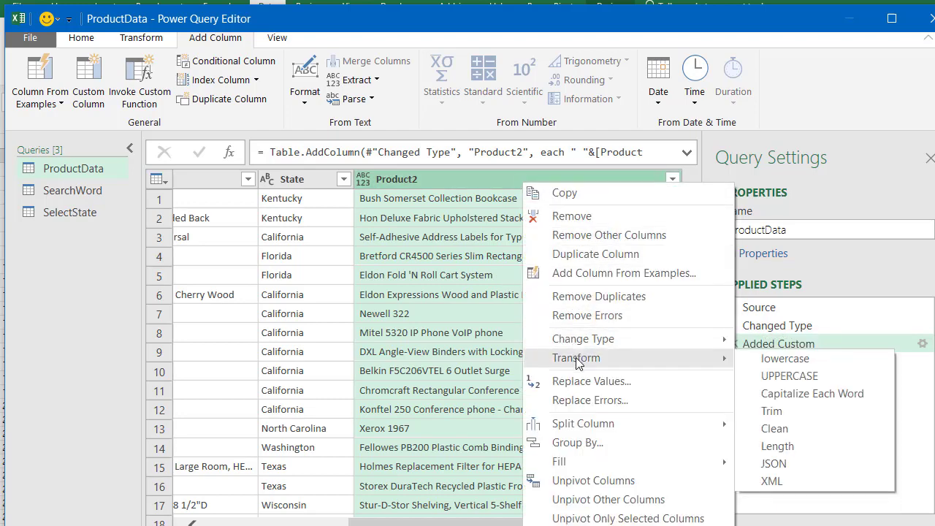
pyautogui.click(779, 360)
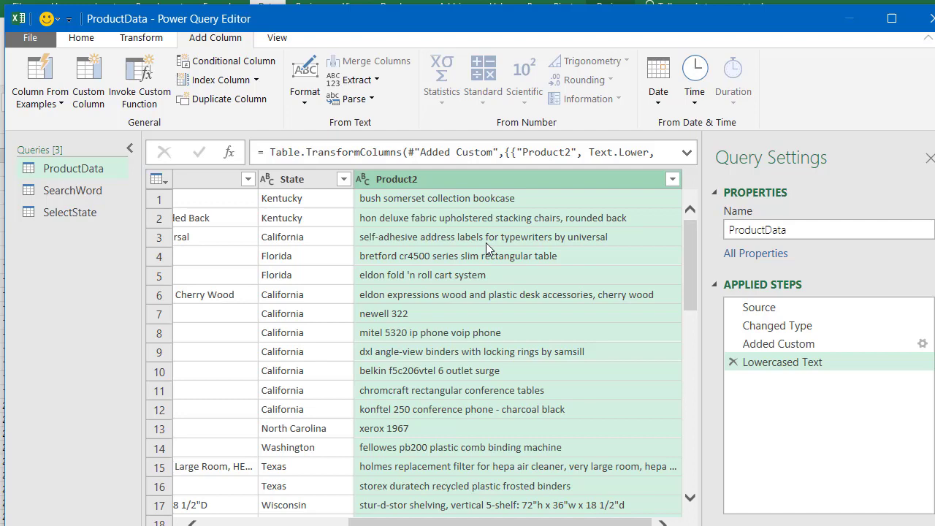
# In the SearchWord query, add a custom column named Search2 with the formula " "&[Enter Search Word]&" "
pyautogui.click(93, 196)
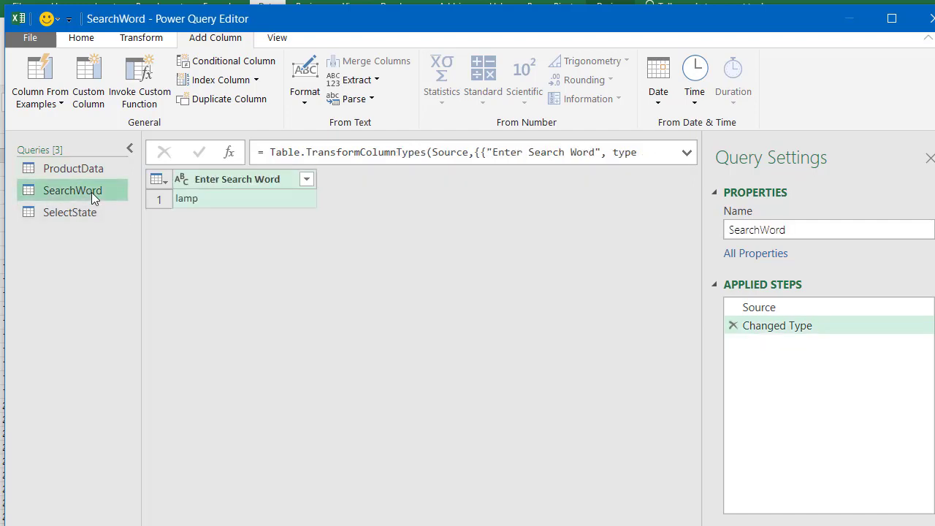
pyautogui.rightClick(212, 179)
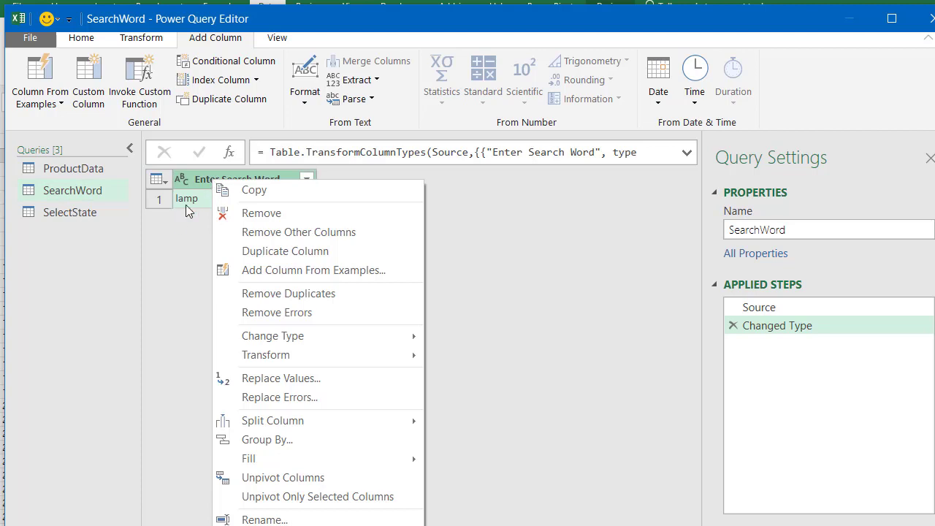
pyautogui.click(177, 227)
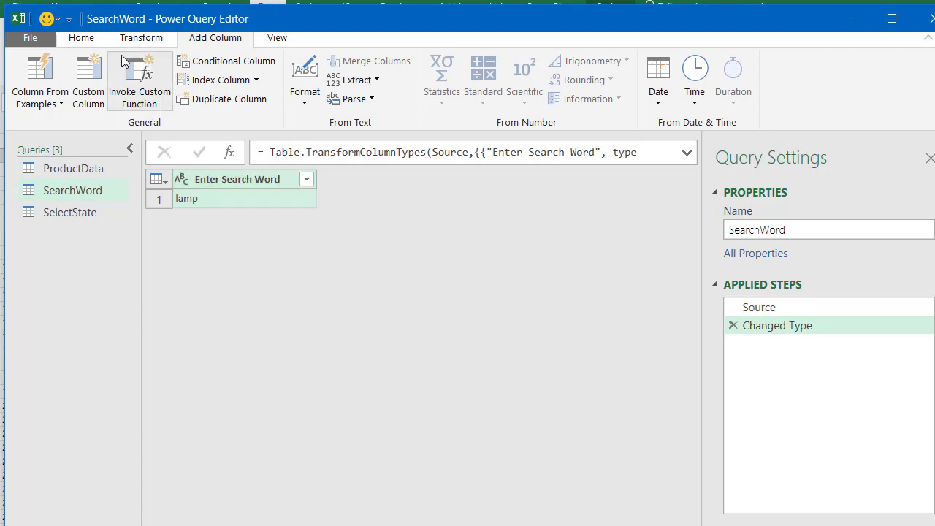
pyautogui.click(88, 105)
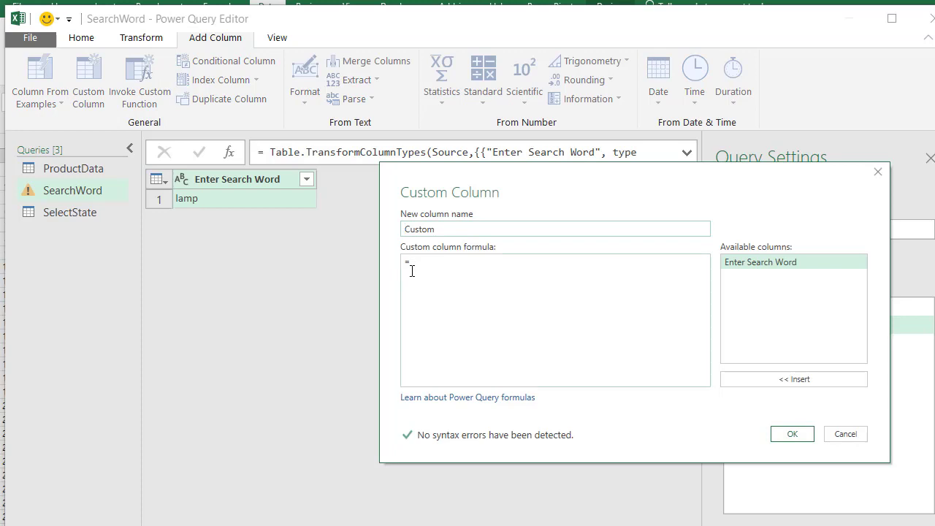
pyautogui.write('Sear')
pyautogui.press('BackSpace')
pyautogui.press('BackSpace')
pyautogui.press('BackSpace')
pyautogui.write('earch2')
pyautogui.click(423, 261)
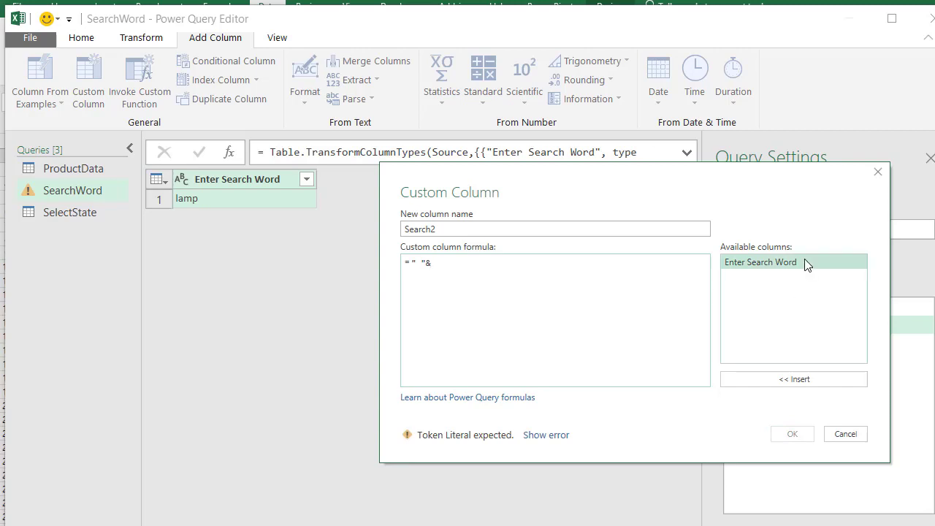
pyautogui.doubleClick(748, 262)
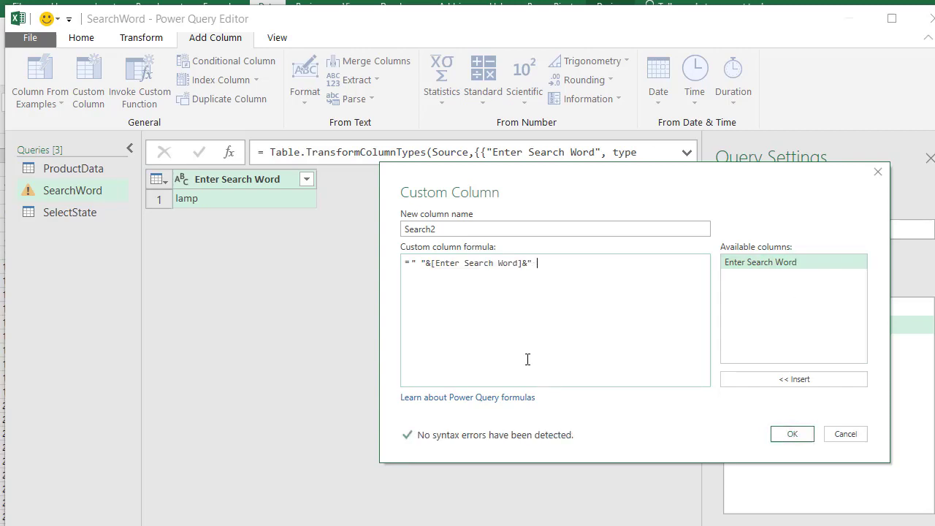
pyautogui.click(793, 435)
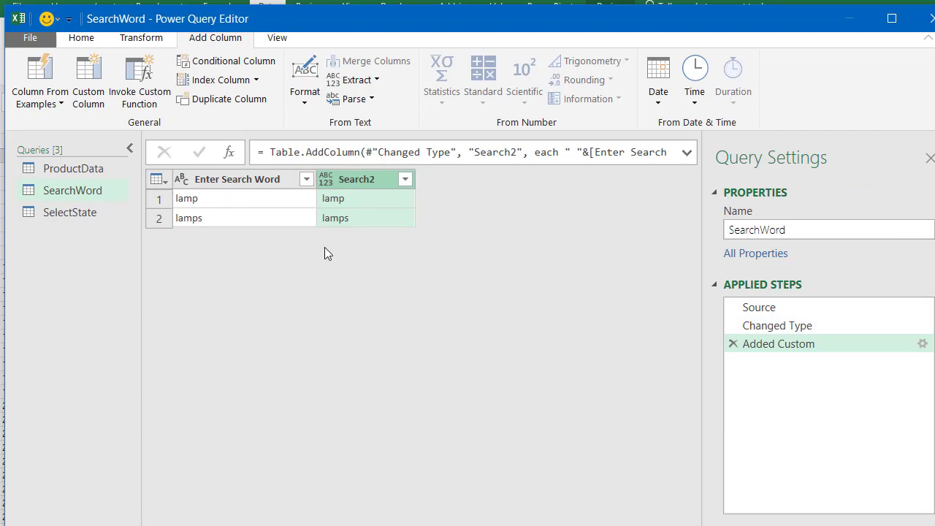
# Remove the Enter Search Word column from the SearchWord query
pyautogui.click(240, 183)
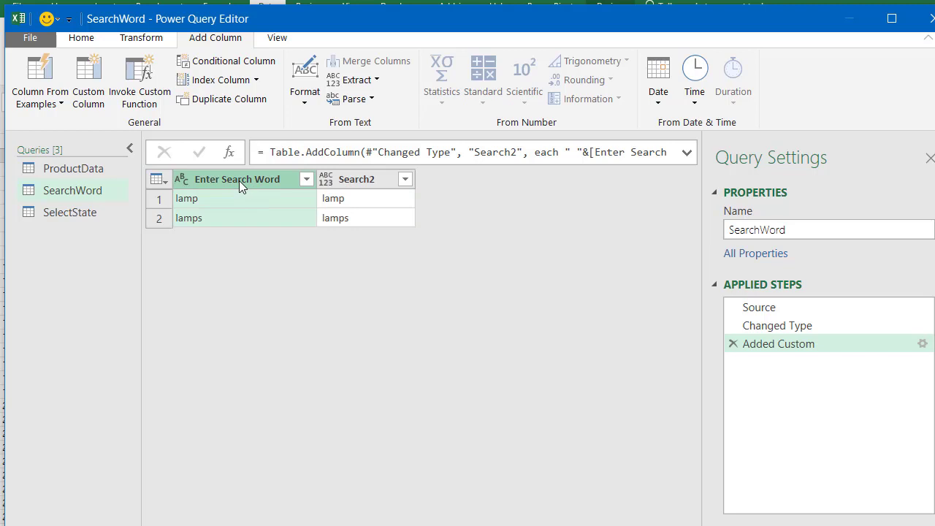
pyautogui.rightClick(239, 181)
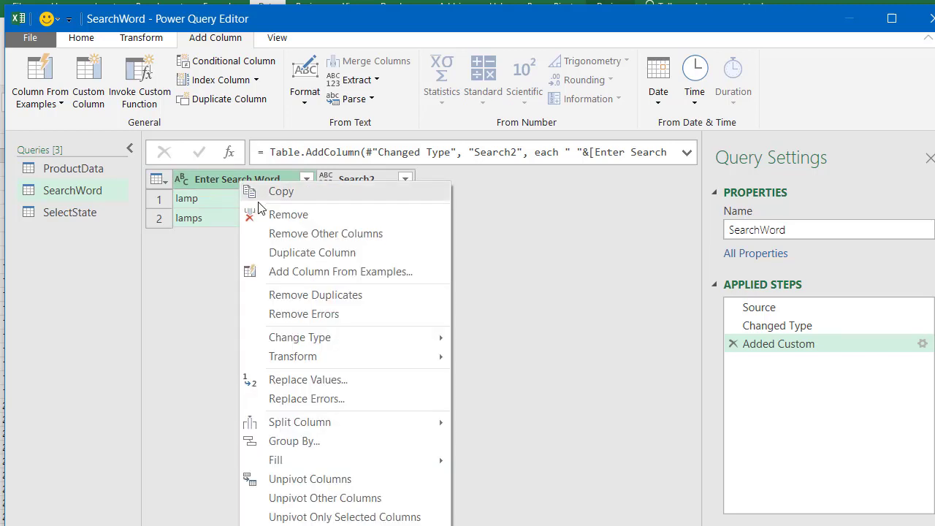
pyautogui.click(280, 217)
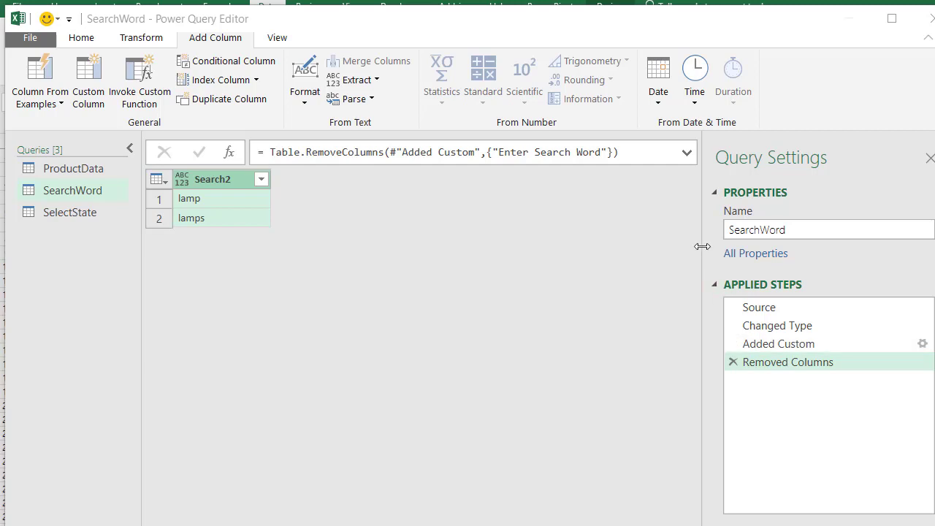
# Start merging queries as a new query, with SelectState as the first table and ProductData as the second
pyautogui.click(65, 174)
pyautogui.click(70, 193)
pyautogui.click(70, 210)
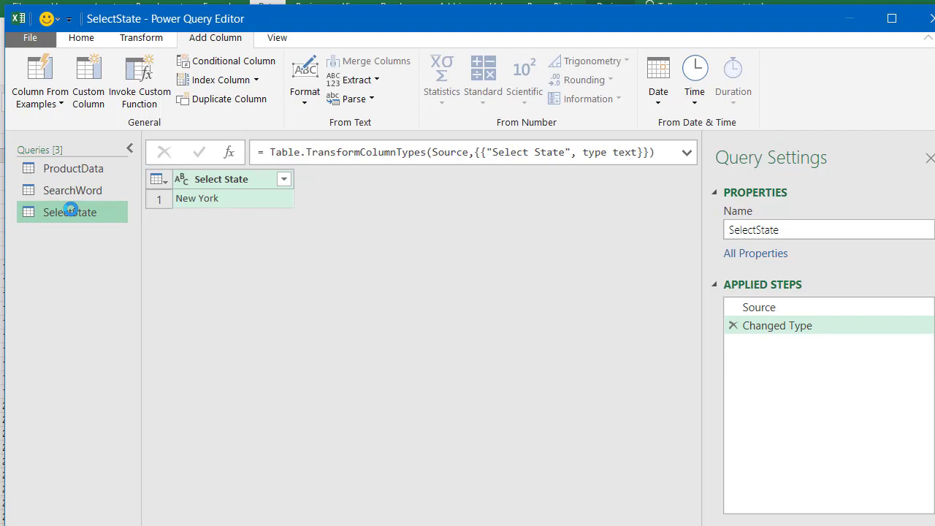
pyautogui.click(78, 168)
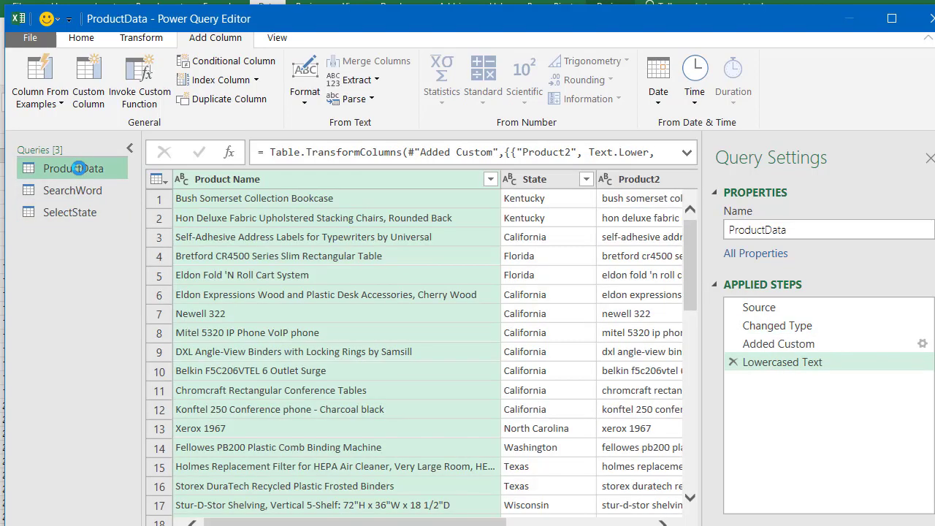
pyautogui.click(84, 213)
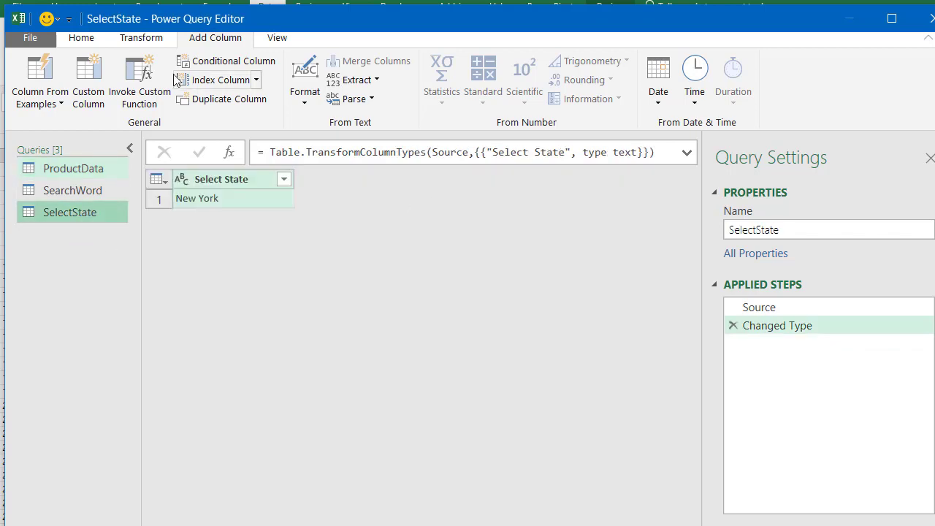
pyautogui.click(95, 41)
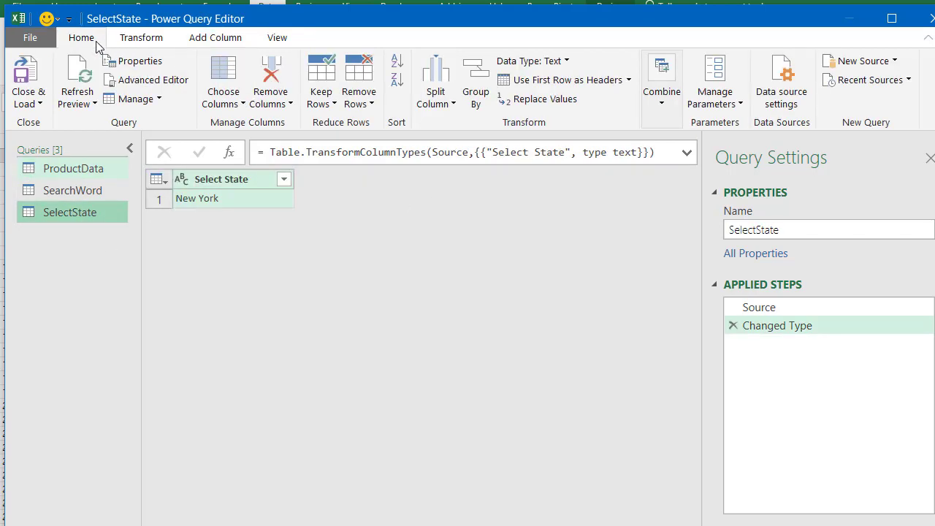
pyautogui.click(662, 107)
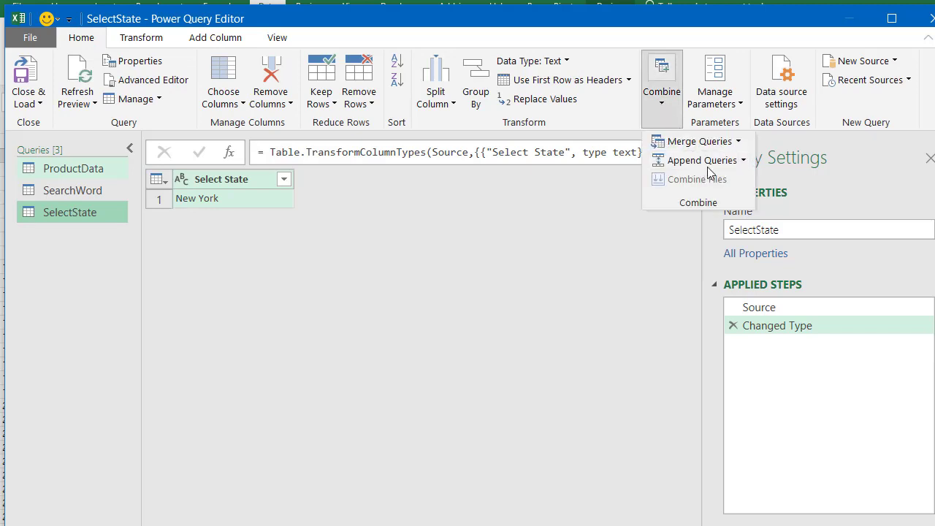
pyautogui.click(740, 143)
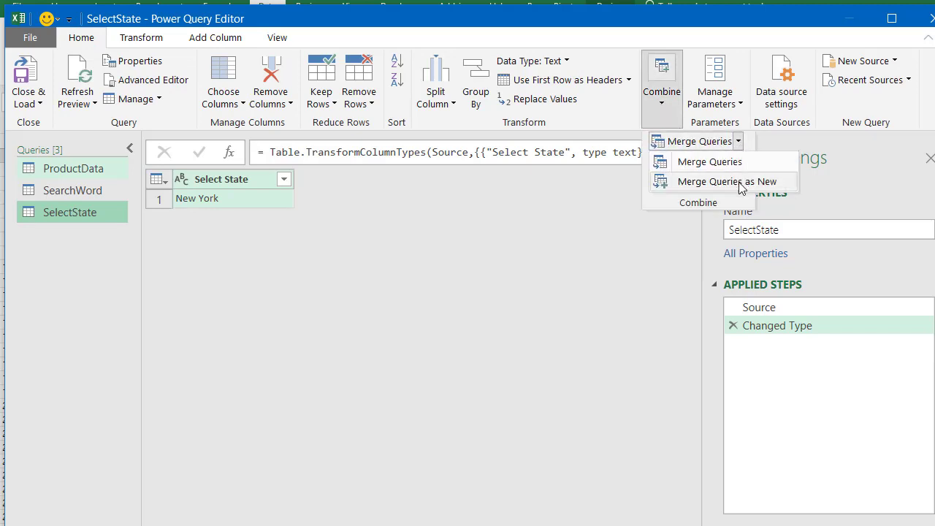
pyautogui.click(745, 180)
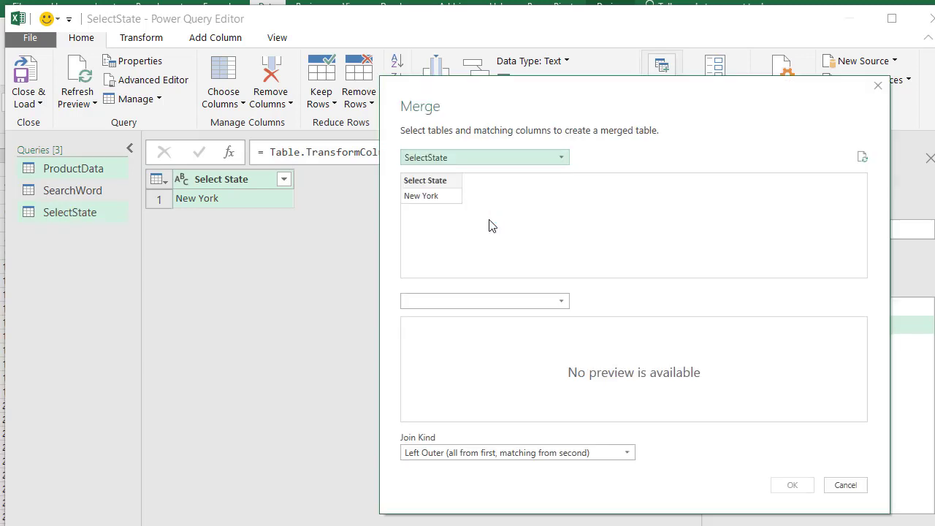
pyautogui.click(495, 302)
pyautogui.click(494, 316)
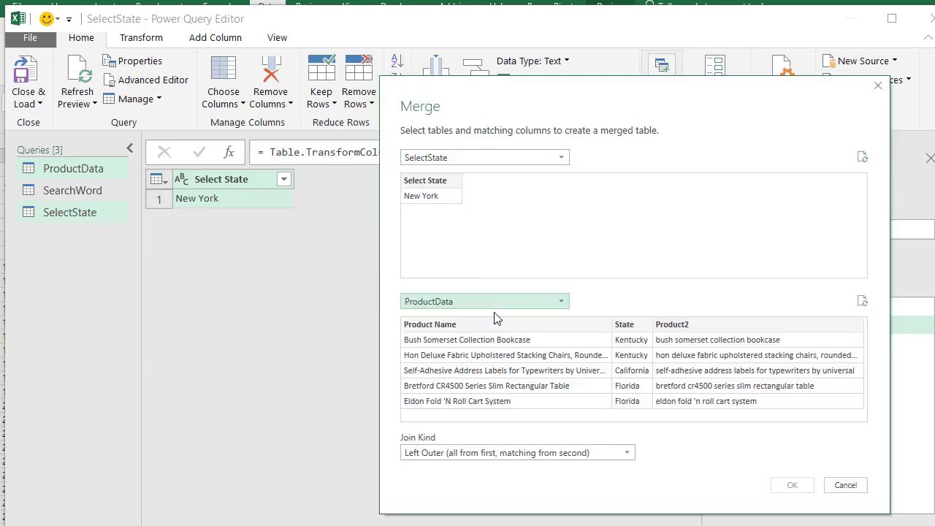
# Match the Select State column with ProductData's State column and create the merge with an Inner join
pyautogui.click(432, 196)
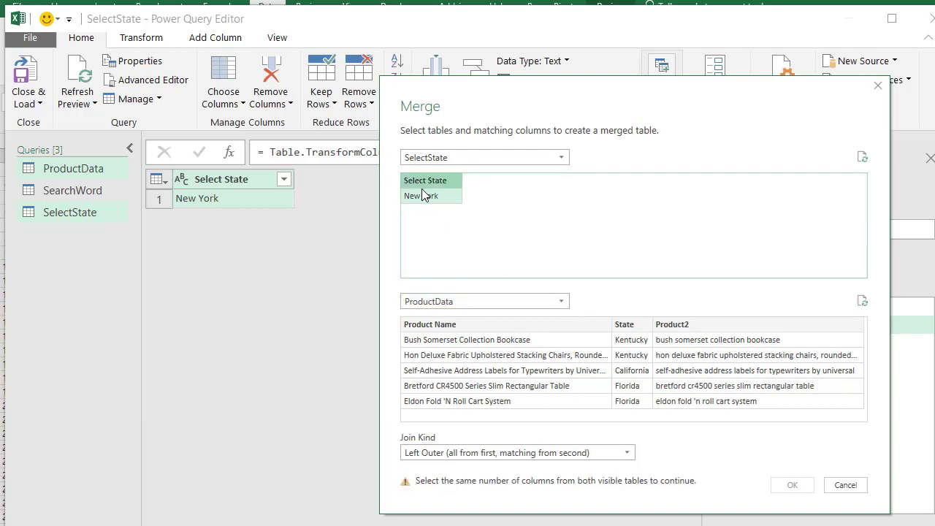
pyautogui.click(643, 390)
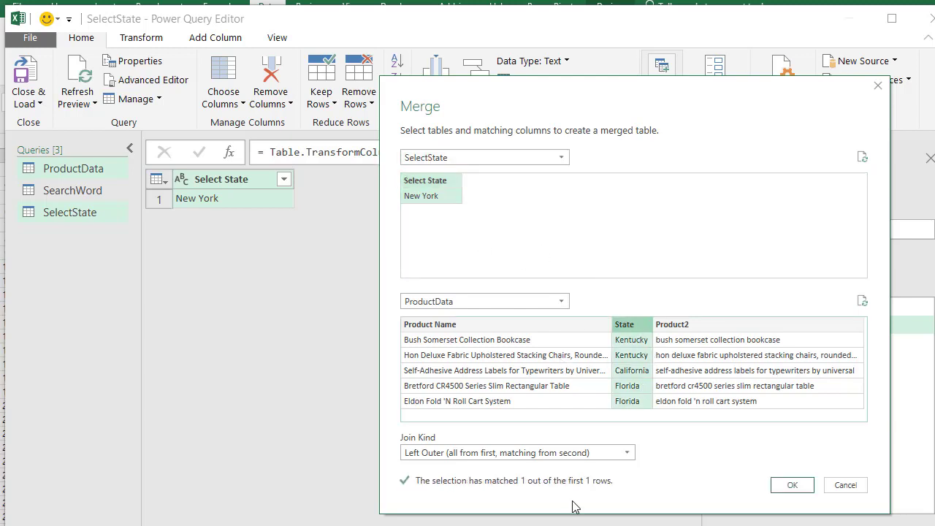
pyautogui.click(566, 454)
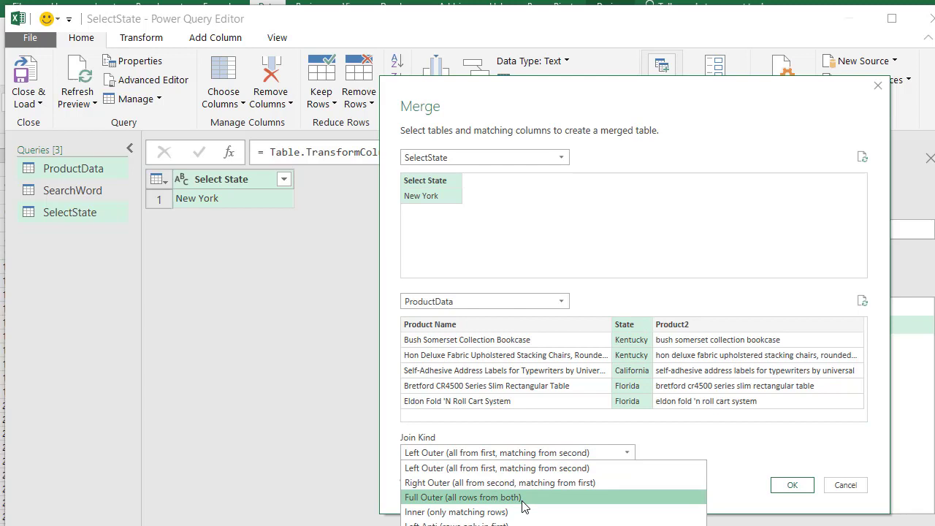
pyautogui.click(469, 512)
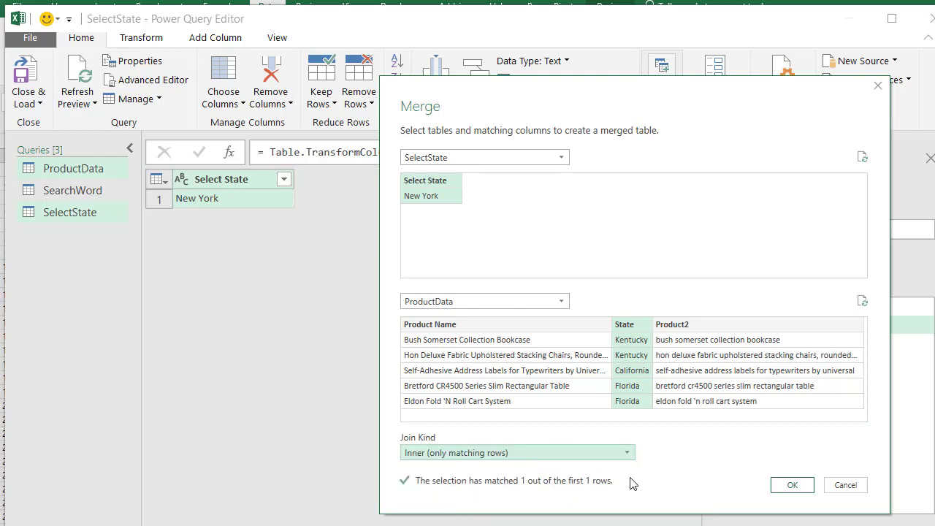
pyautogui.click(790, 487)
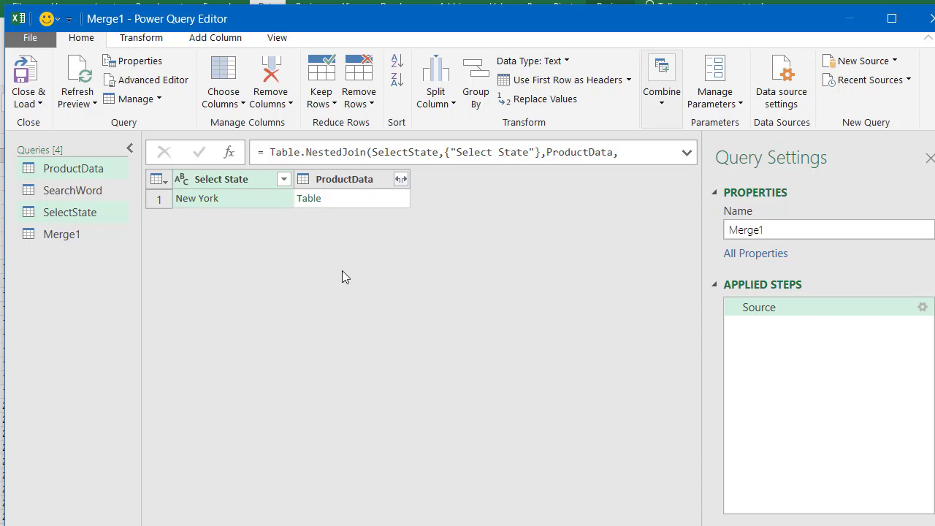
# Expand the ProductData column into Product Name, State and Product2, using the original column name as prefix
pyautogui.click(401, 179)
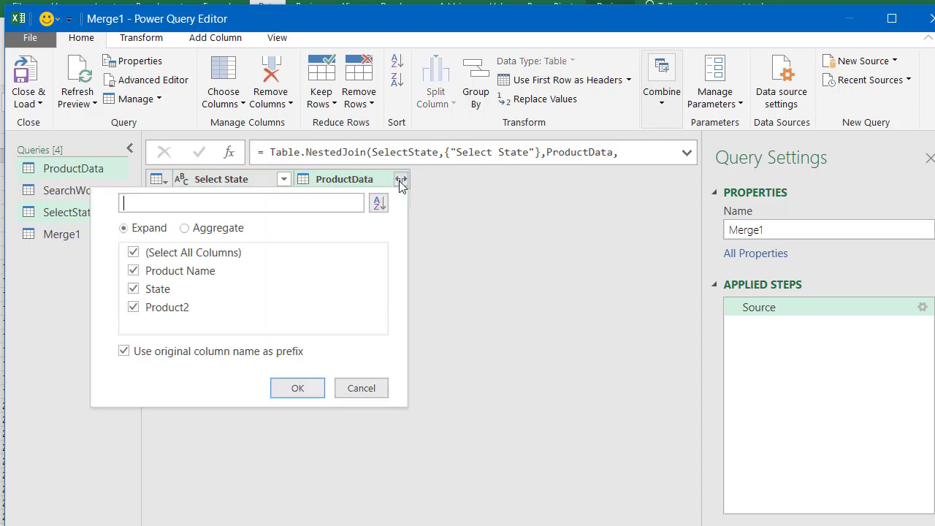
pyautogui.click(310, 391)
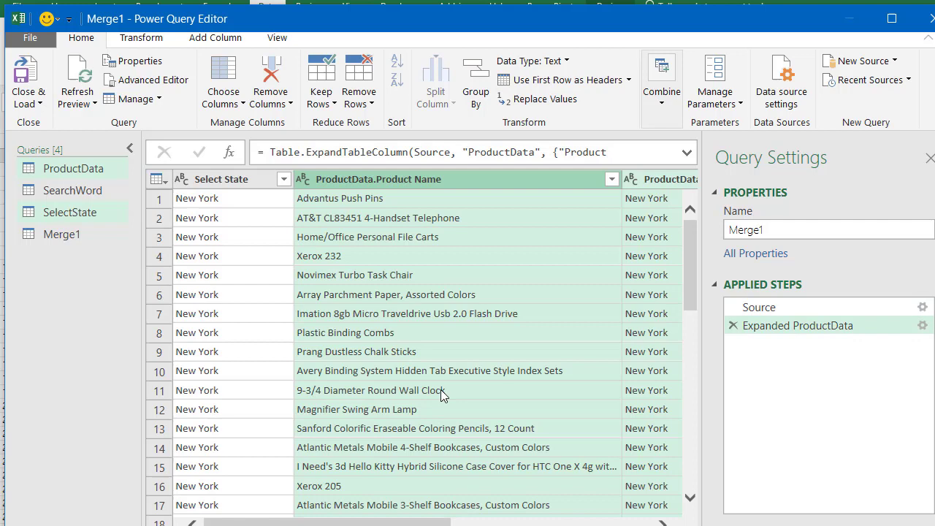
pyautogui.moveTo(684, 292); pyautogui.dragTo(689, 472)
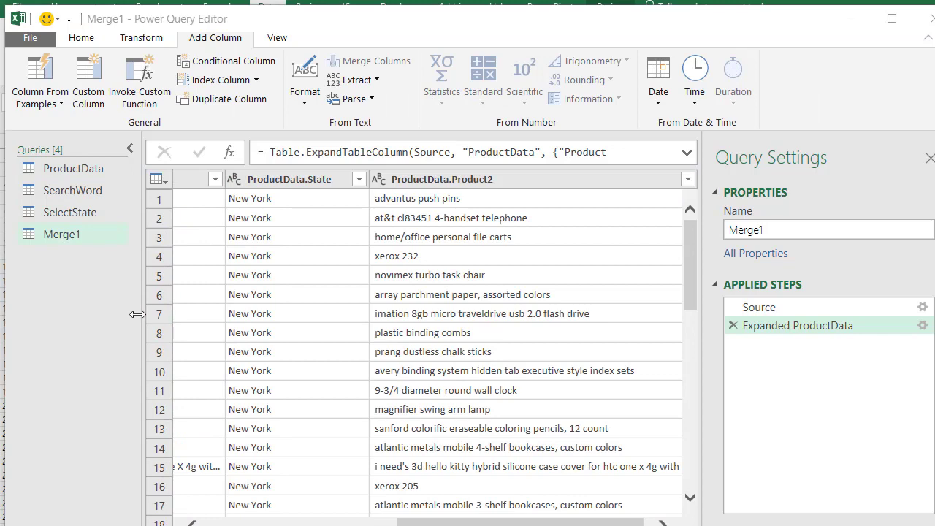
# Rename the merged query to 01AllRows
pyautogui.click(484, 180)
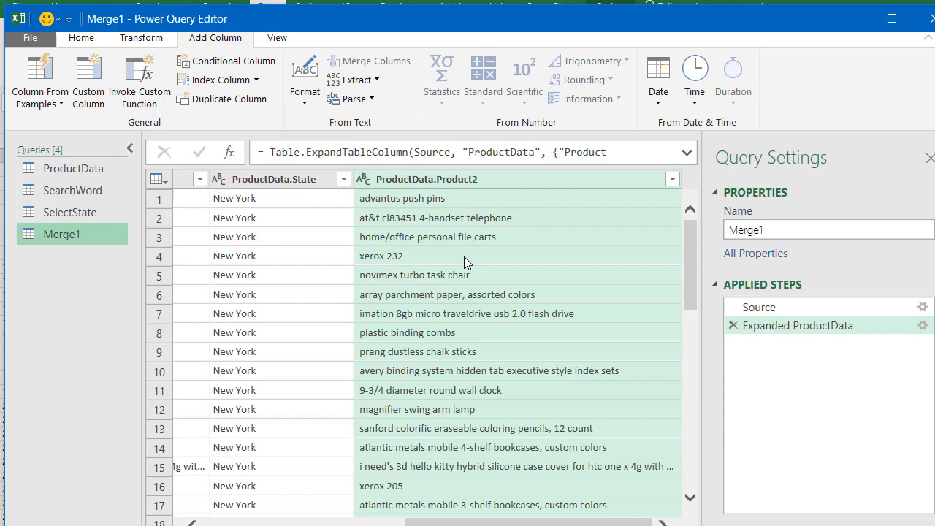
pyautogui.click(800, 231)
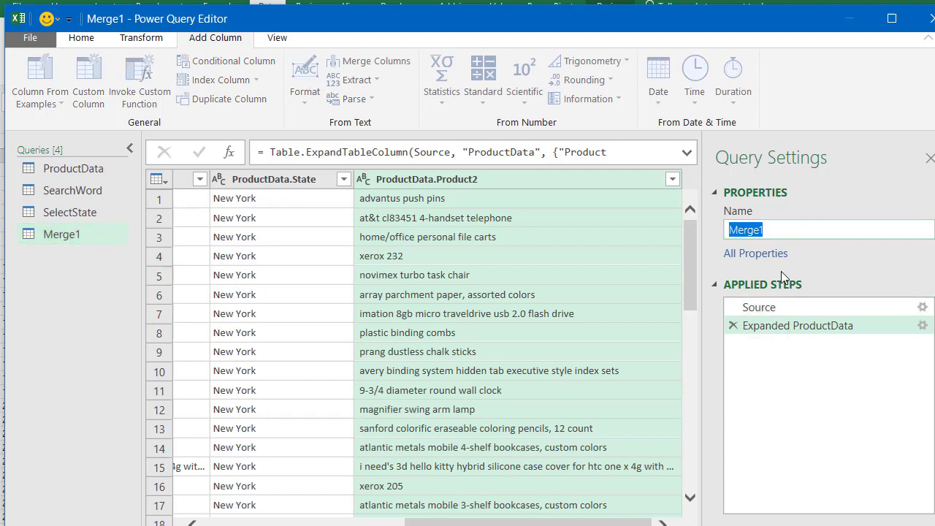
pyautogui.write('01')
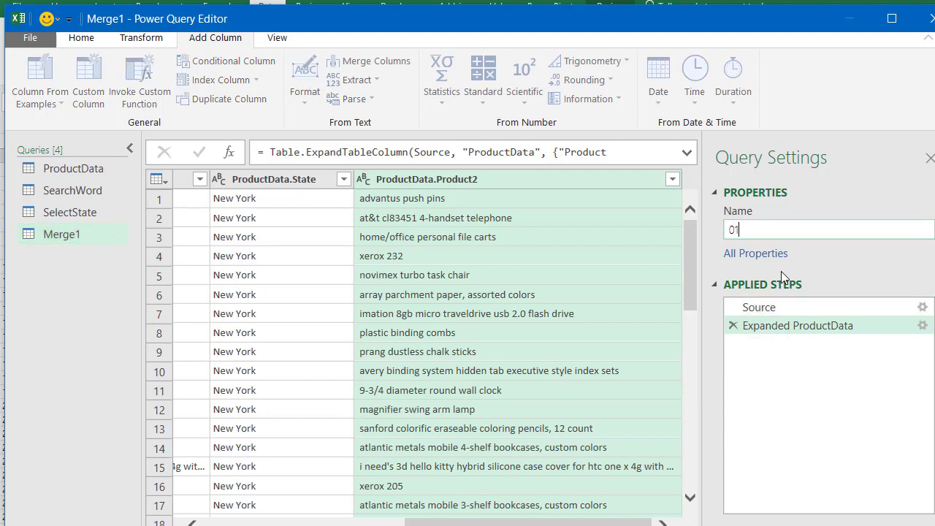
pyautogui.write('AllRows')
pyautogui.click(628, 285)
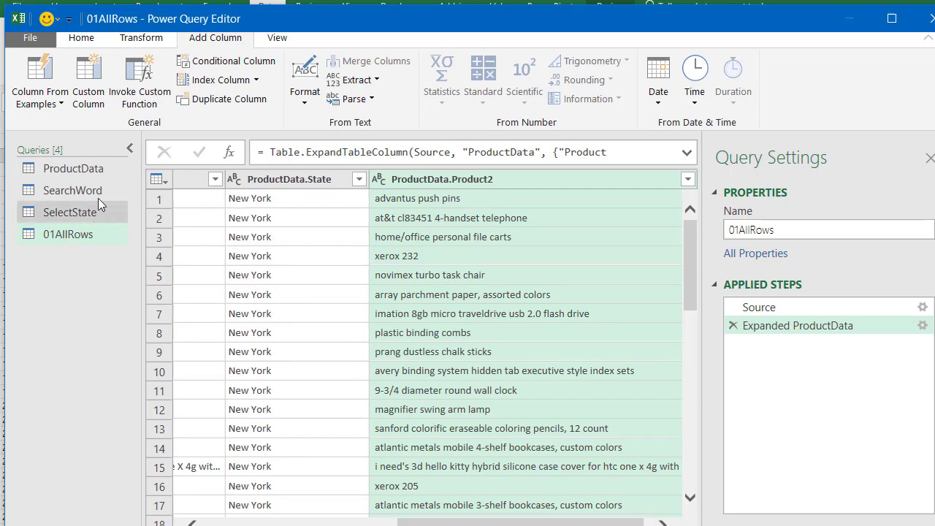
# Add a custom column named SearchWord to 01AllRows with the formula =SearchWord, pulling in the search word query
pyautogui.click(91, 87)
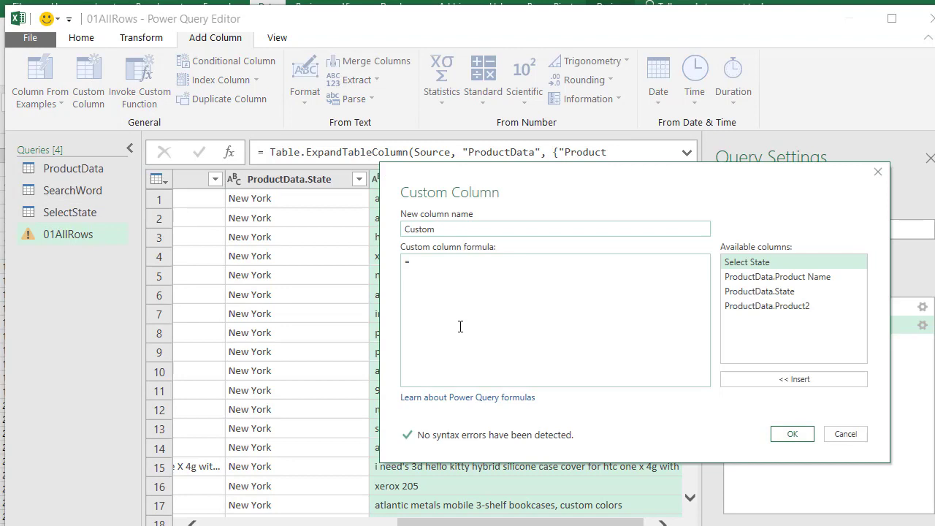
pyautogui.press('Delete')
pyautogui.press('Delete')
pyautogui.press('Delete')
pyautogui.press('Delete')
pyautogui.press('Delete')
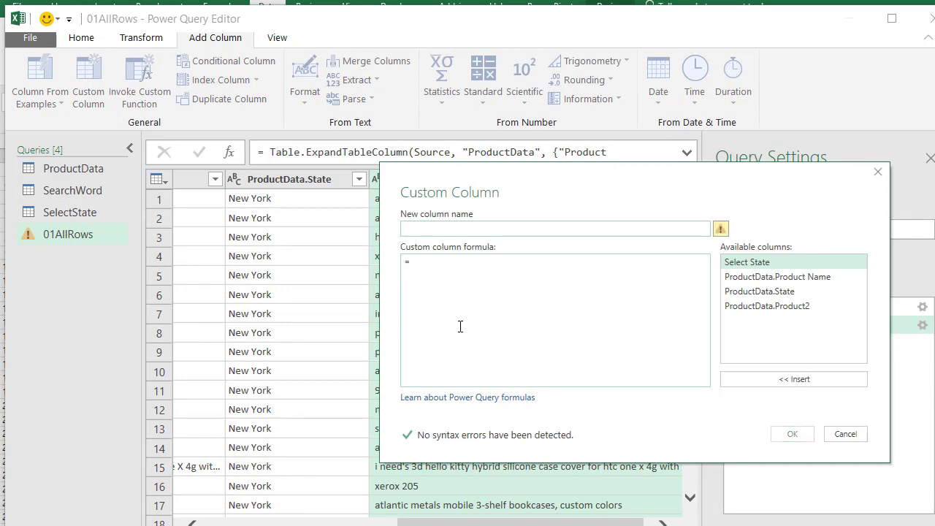
pyautogui.write('SearchWord')
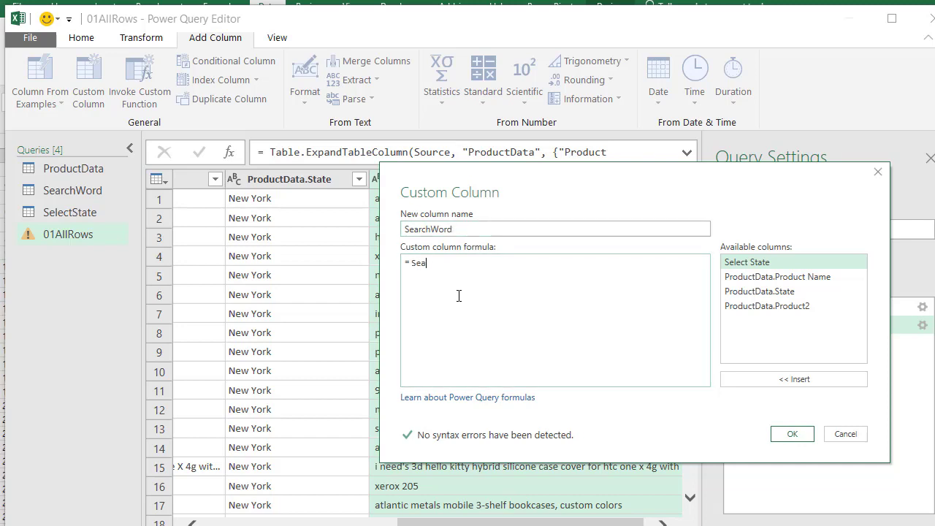
pyautogui.write('rchWord')
pyautogui.click(792, 434)
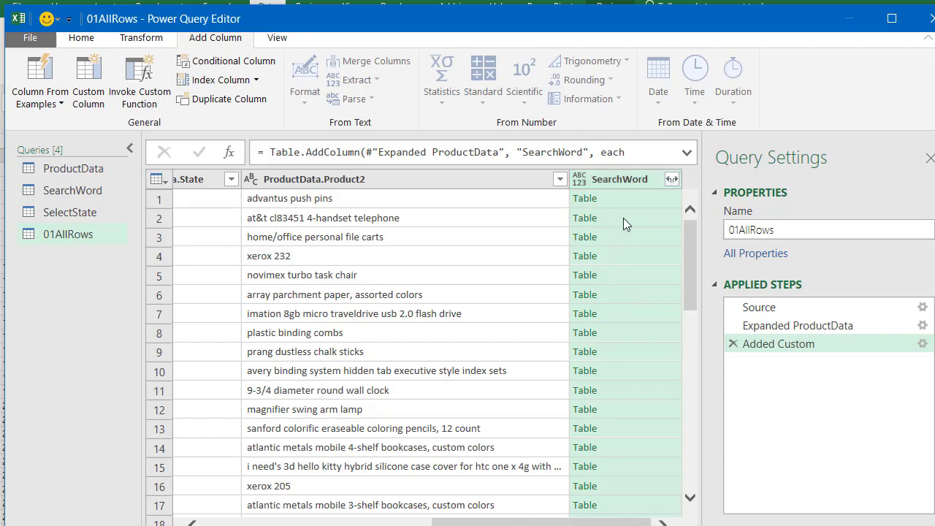
# Expand the SearchWord column into Search2 without using the original column name as prefix
pyautogui.click(671, 180)
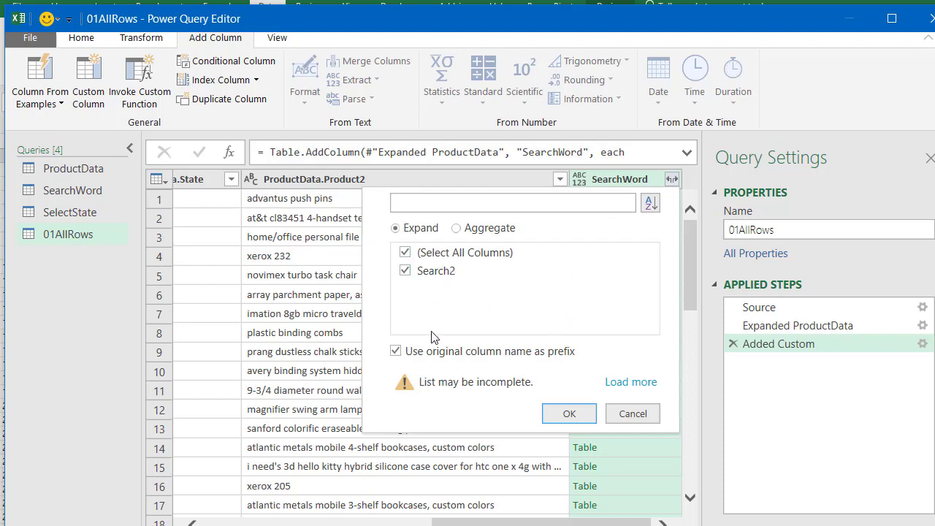
pyautogui.click(396, 352)
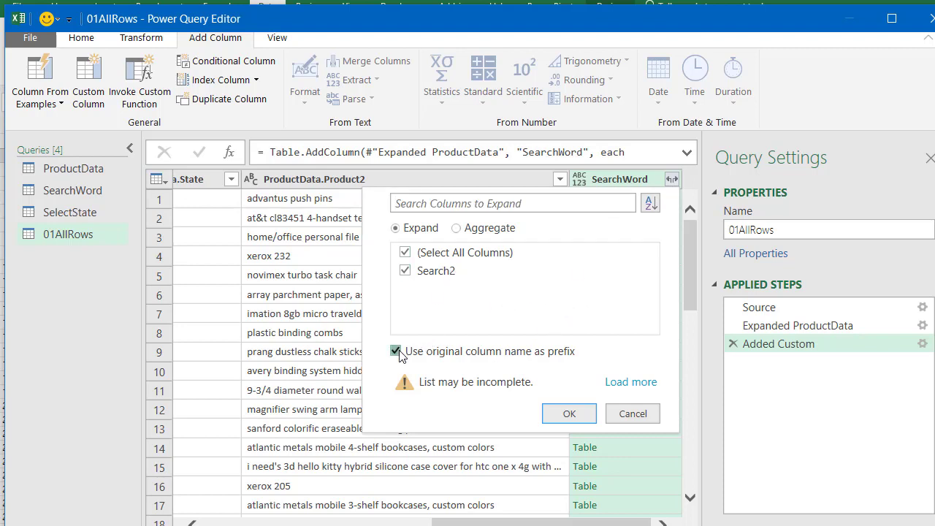
pyautogui.click(552, 418)
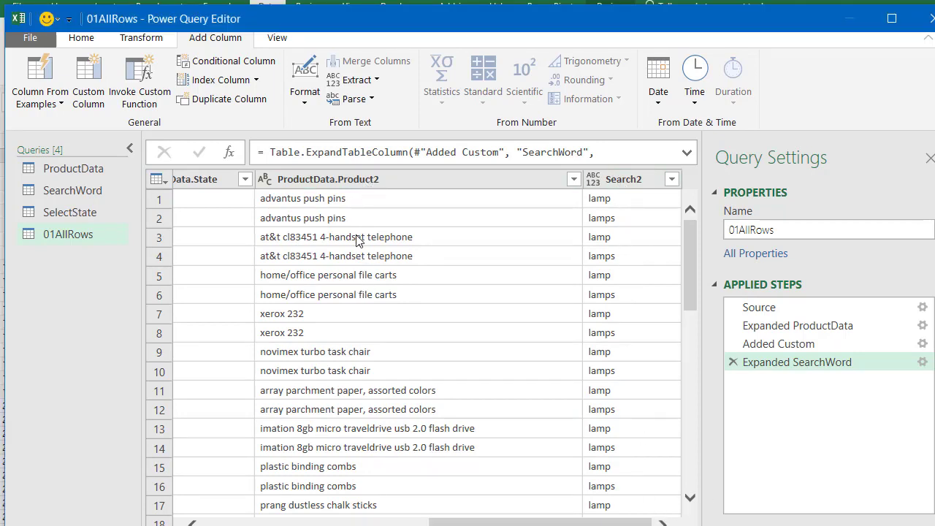
# Start a new custom column and name it FOUND?
pyautogui.click(86, 95)
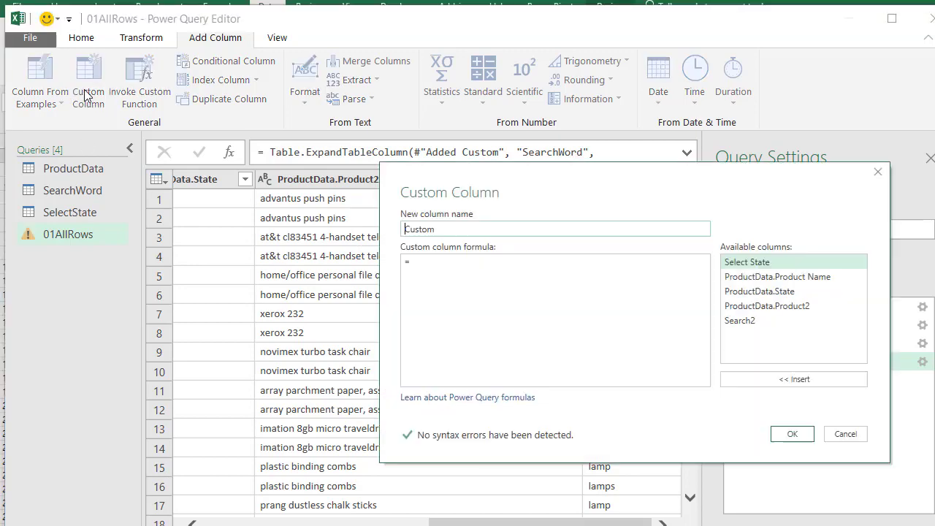
pyautogui.write('FOUND')
pyautogui.press('Delete')
pyautogui.press('Delete')
pyautogui.write('?')
pyautogui.press('Delete')
pyautogui.press('Delete')
pyautogui.press('Delete')
pyautogui.press('Delete')
# Set the FOUND? column's formula to =Text.PositionOf([ProductData.Product2],[Search2]) and create the column
pyautogui.click(491, 263)
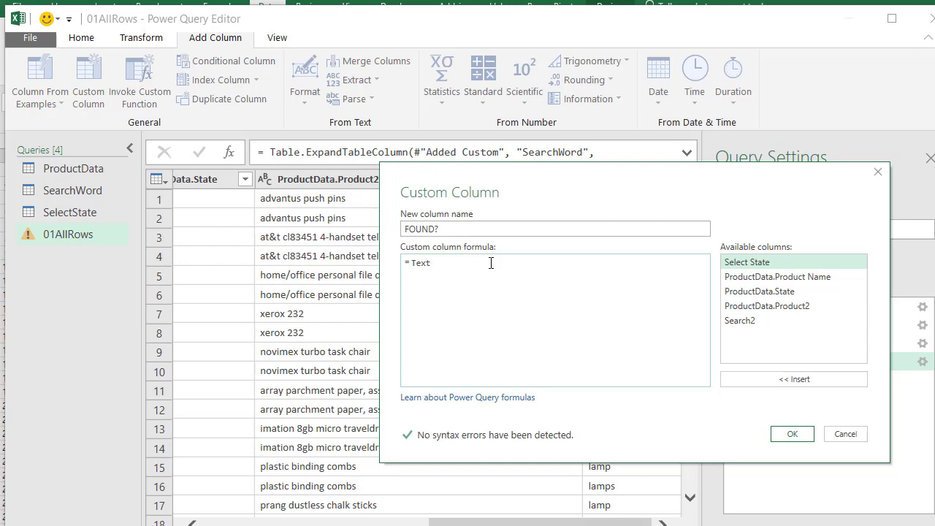
pyautogui.write('Text.PositionOf(')
pyautogui.doubleClick(731, 307)
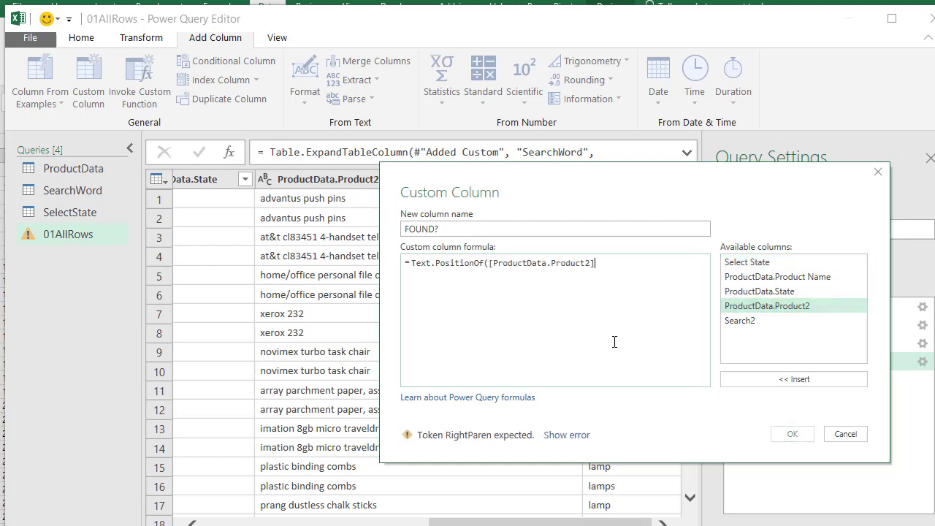
pyautogui.write(',')
pyautogui.doubleClick(735, 321)
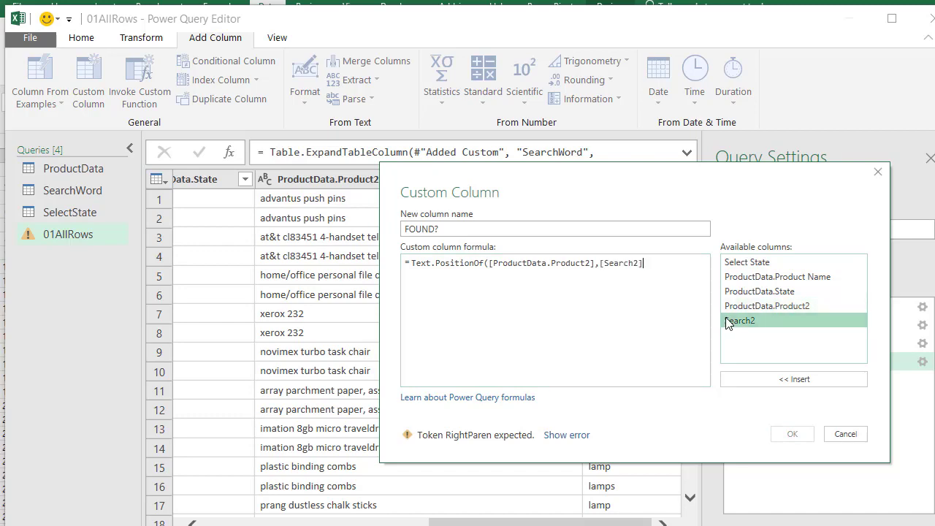
pyautogui.write(')')
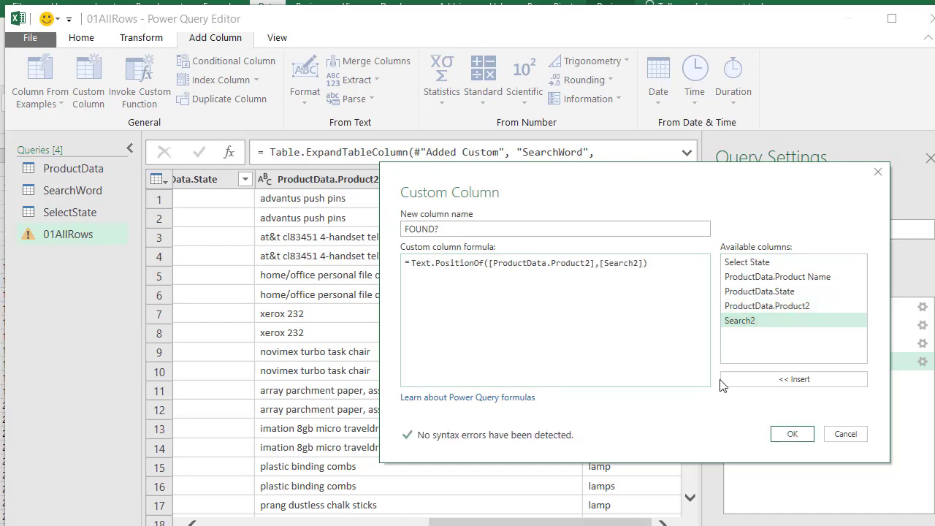
pyautogui.click(804, 438)
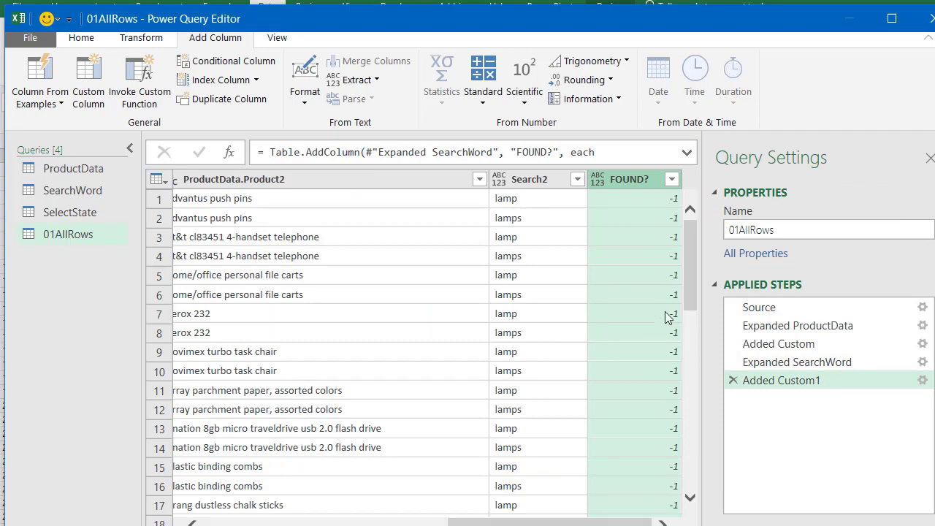
# Filter the FOUND? column to keep only rows where the value does not equal -1
pyautogui.moveTo(690, 260); pyautogui.dragTo(689, 341)
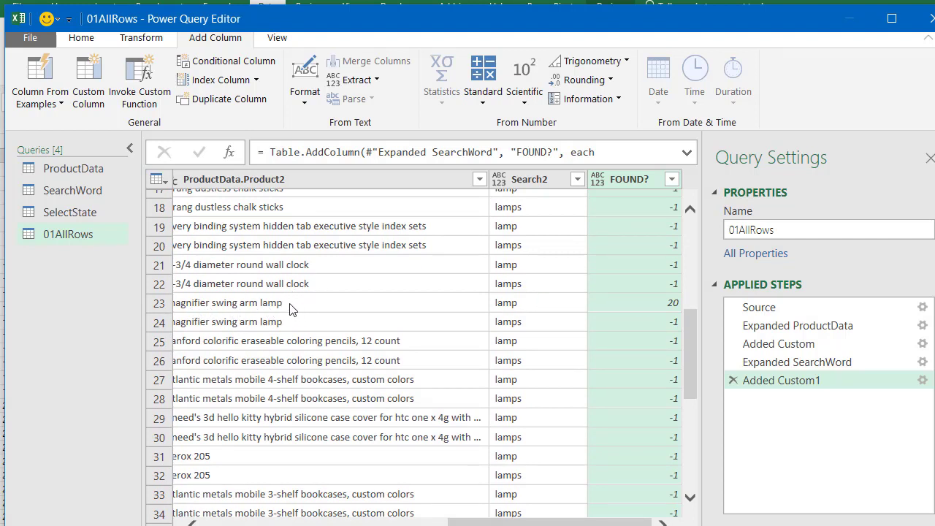
pyautogui.click(505, 307)
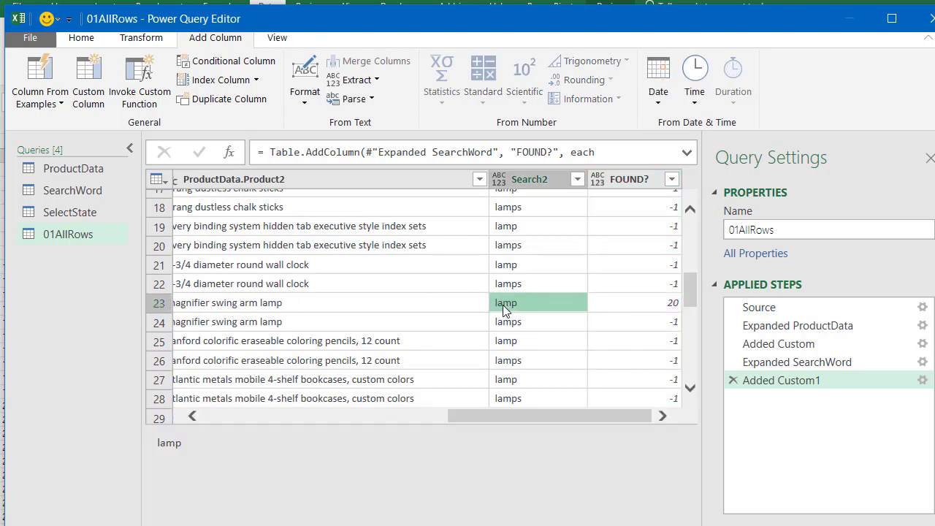
pyautogui.click(266, 302)
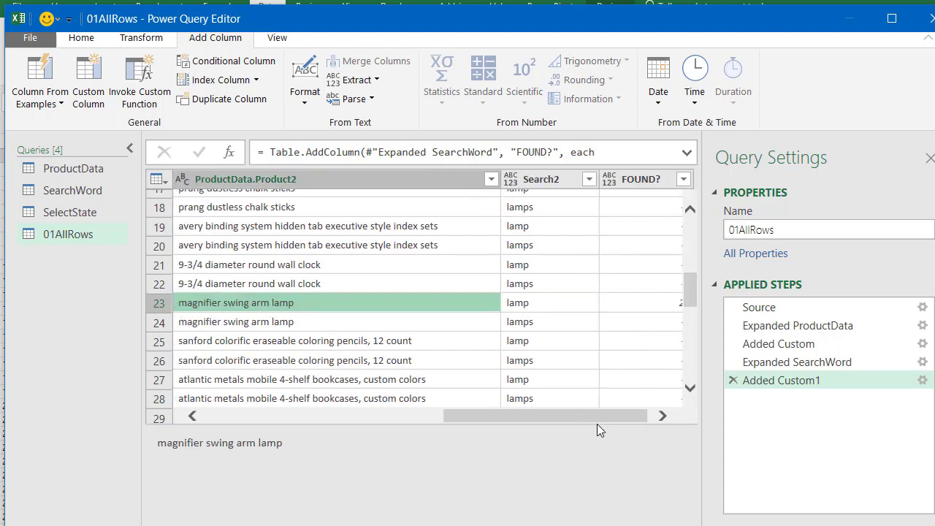
pyautogui.moveTo(634, 420); pyautogui.dragTo(661, 419)
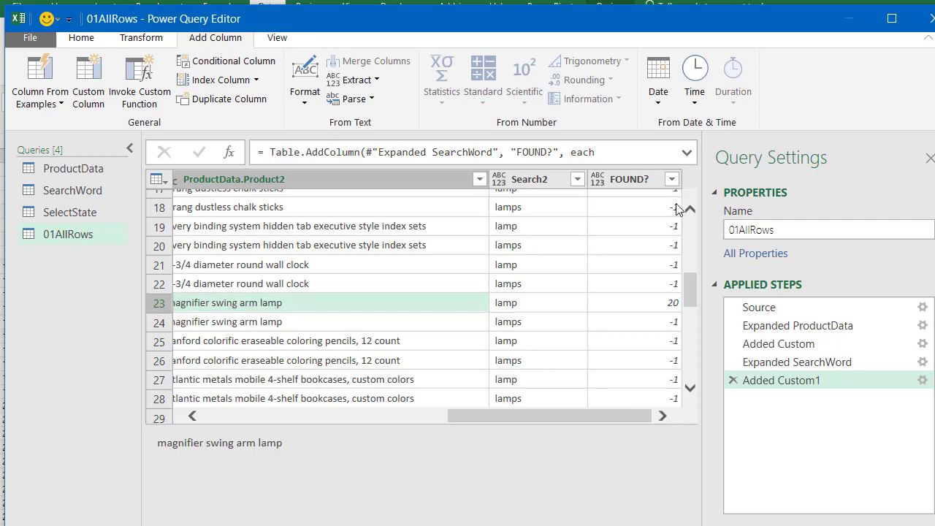
pyautogui.click(672, 180)
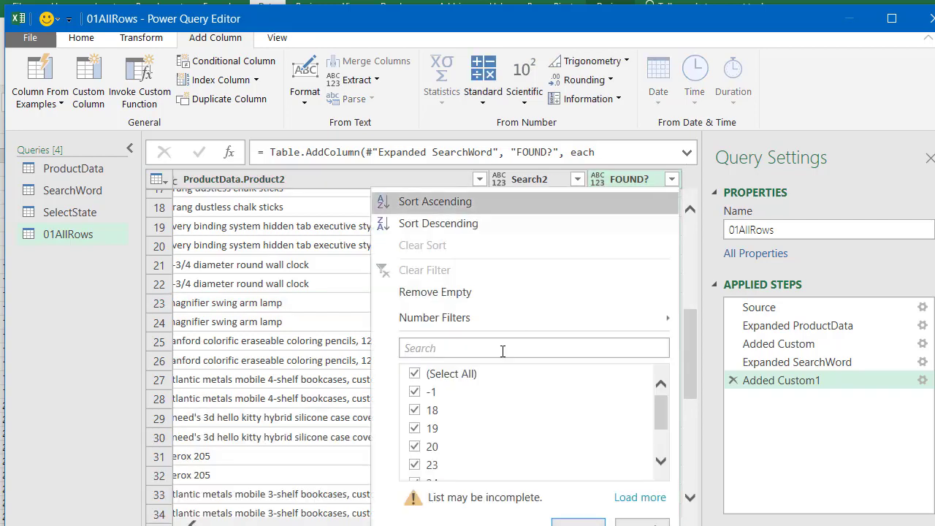
pyautogui.moveTo(507, 325)
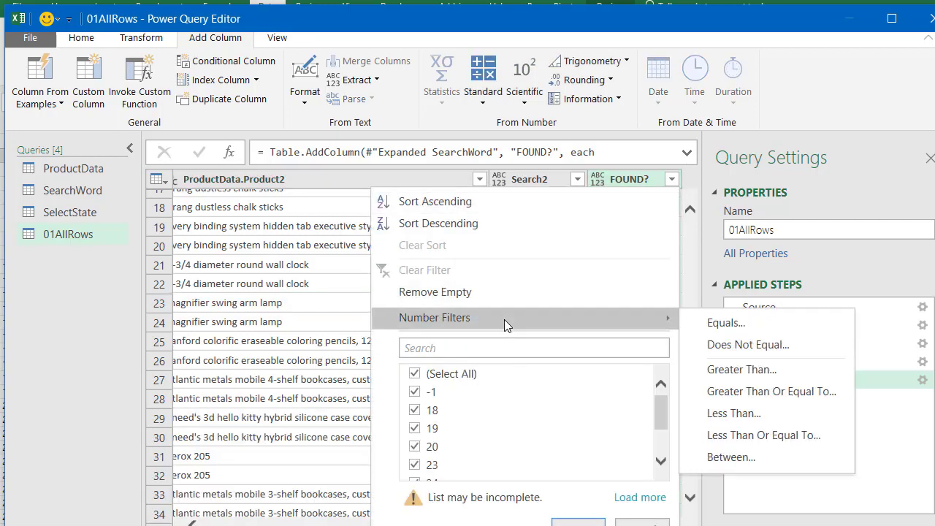
pyautogui.click(748, 345)
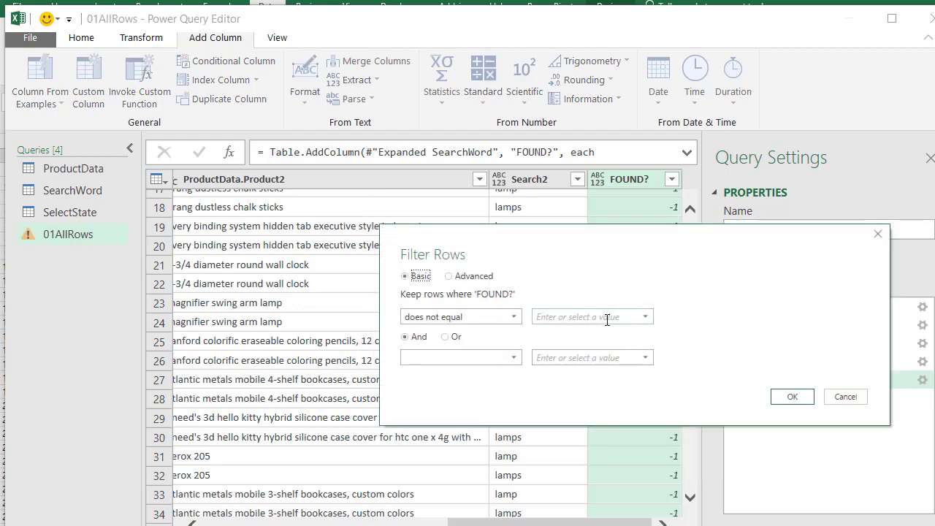
pyautogui.click(607, 320)
pyautogui.write('-1')
pyautogui.press('Return')
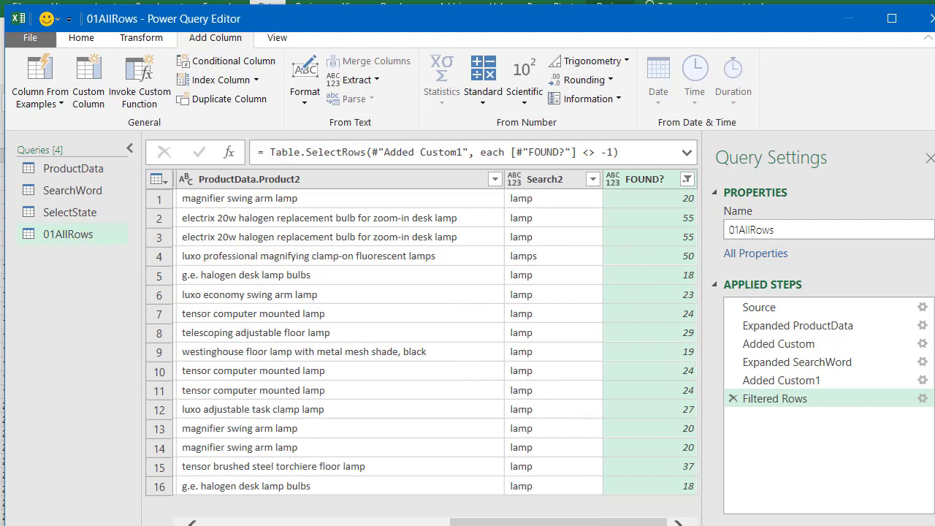
# Remove the ProductData.State, ProductData.Product2 and FOUND? columns from 01AllRows
pyautogui.moveTo(474, 522); pyautogui.dragTo(319, 513)
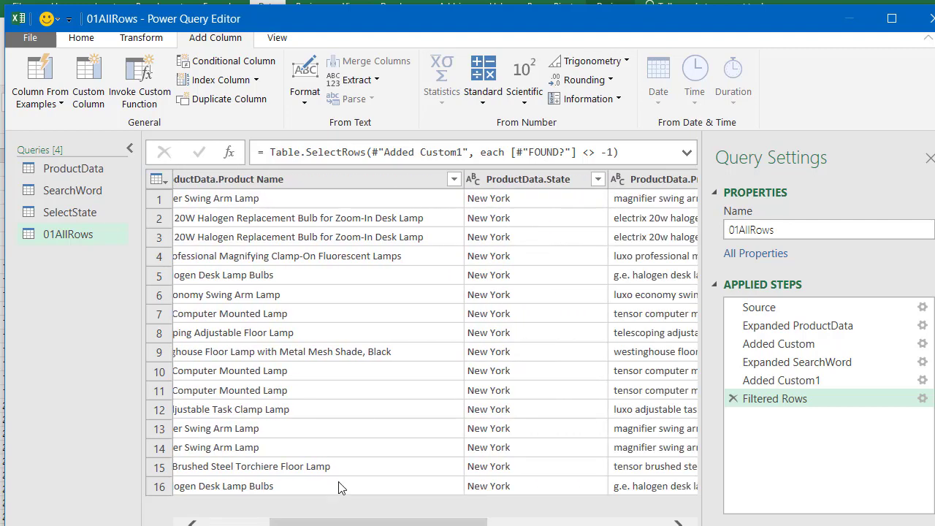
pyautogui.rightClick(514, 181)
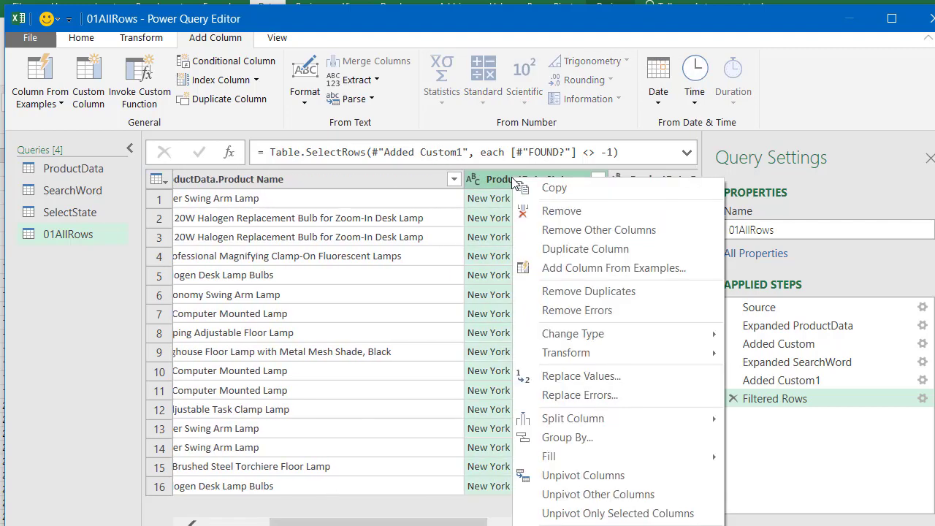
pyautogui.click(537, 210)
pyautogui.moveTo(483, 523); pyautogui.dragTo(331, 523)
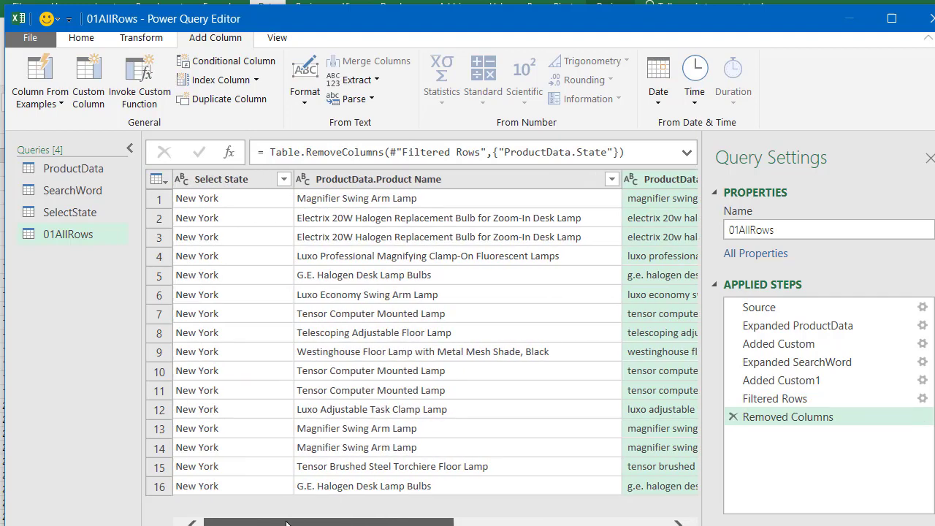
pyautogui.moveTo(291, 524); pyautogui.dragTo(348, 524)
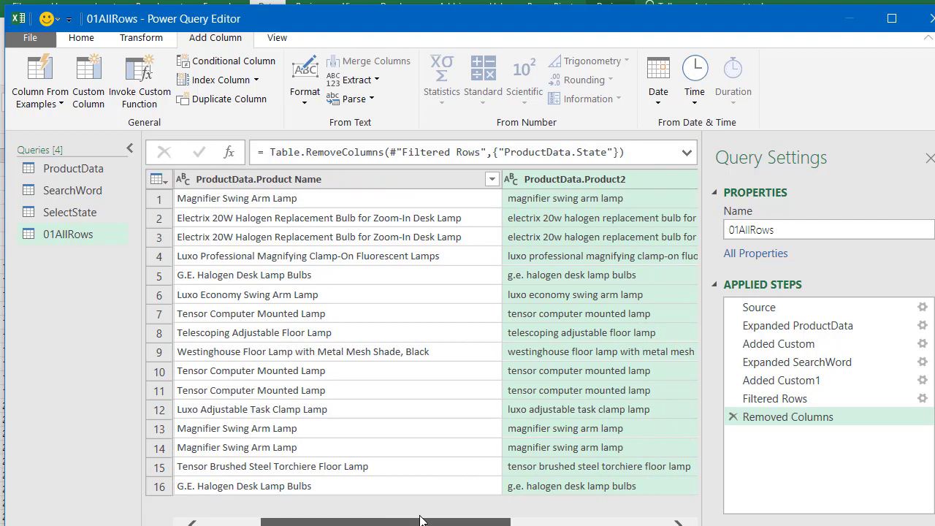
pyautogui.rightClick(557, 184)
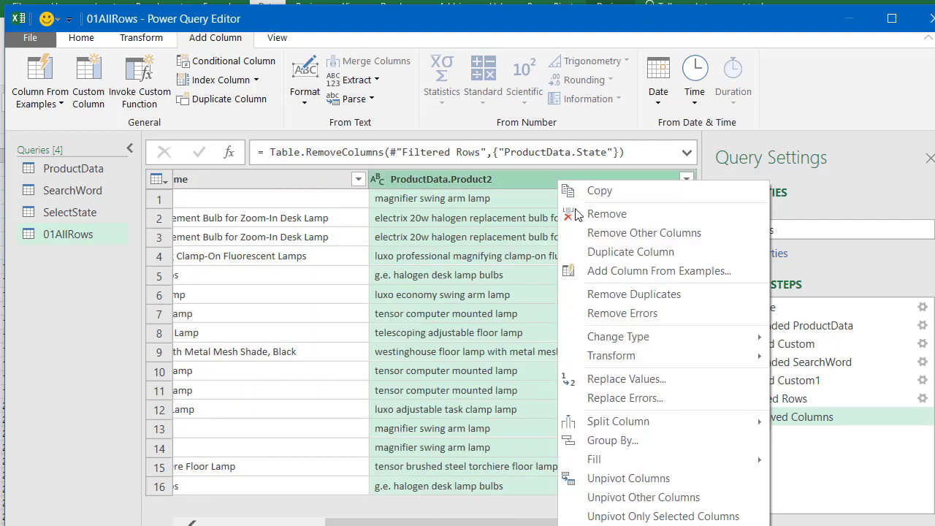
pyautogui.click(606, 212)
pyautogui.moveTo(502, 523); pyautogui.dragTo(564, 523)
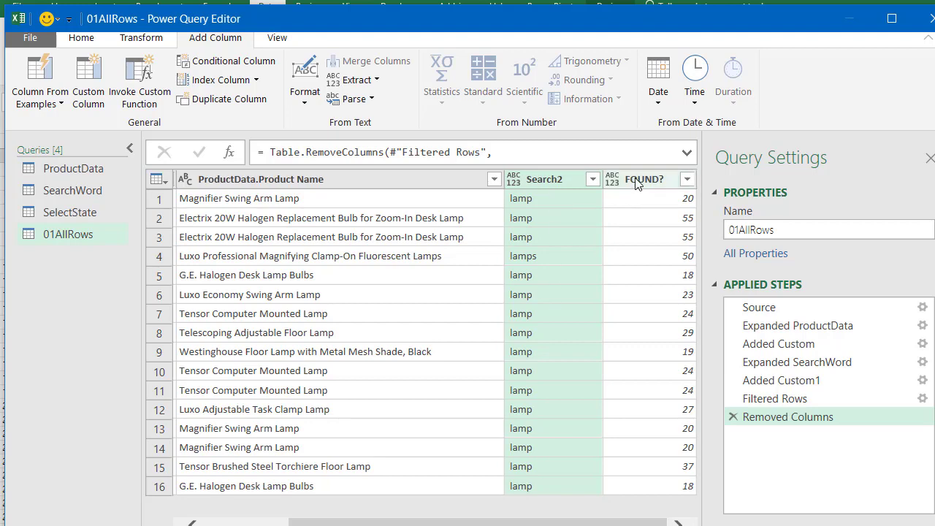
pyautogui.rightClick(637, 182)
pyautogui.click(689, 211)
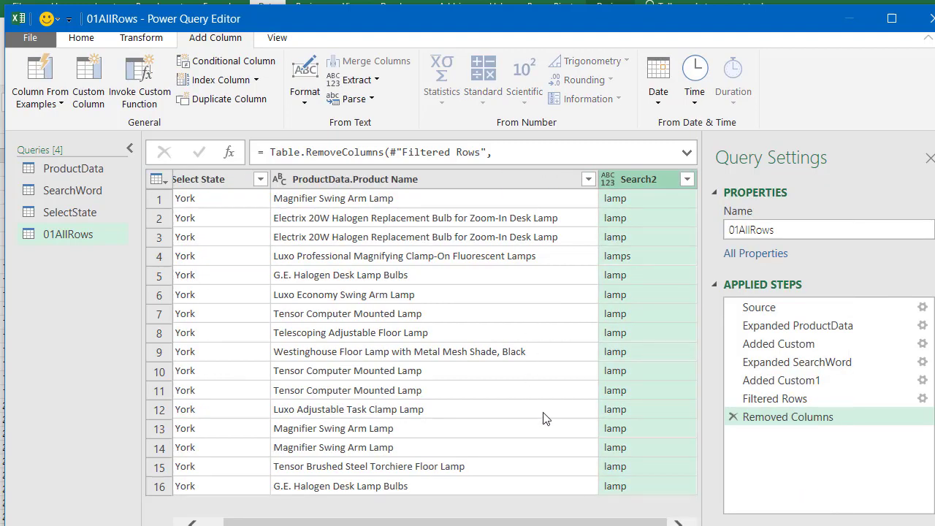
# Rename the ProductData.Product Name column of 01AllRows to Product Name
pyautogui.moveTo(559, 525); pyautogui.dragTo(471, 524)
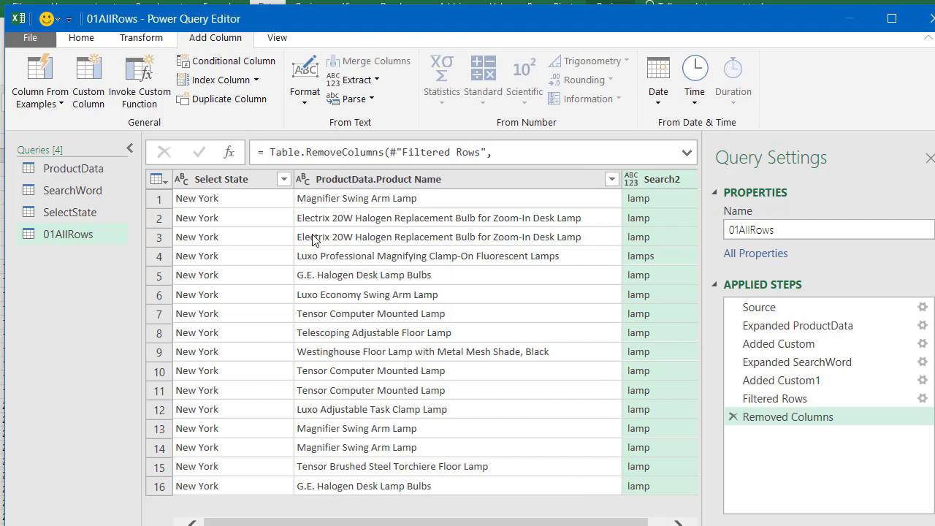
pyautogui.doubleClick(416, 181)
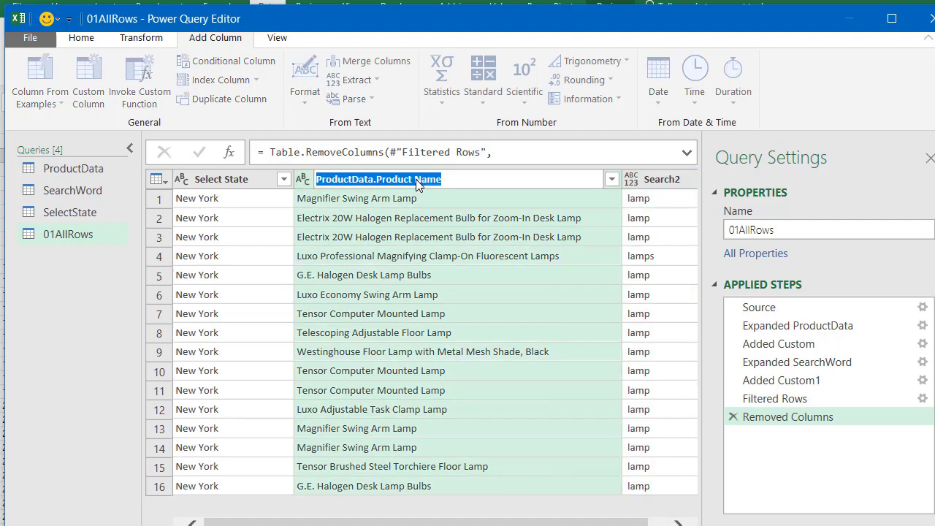
pyautogui.click(378, 180)
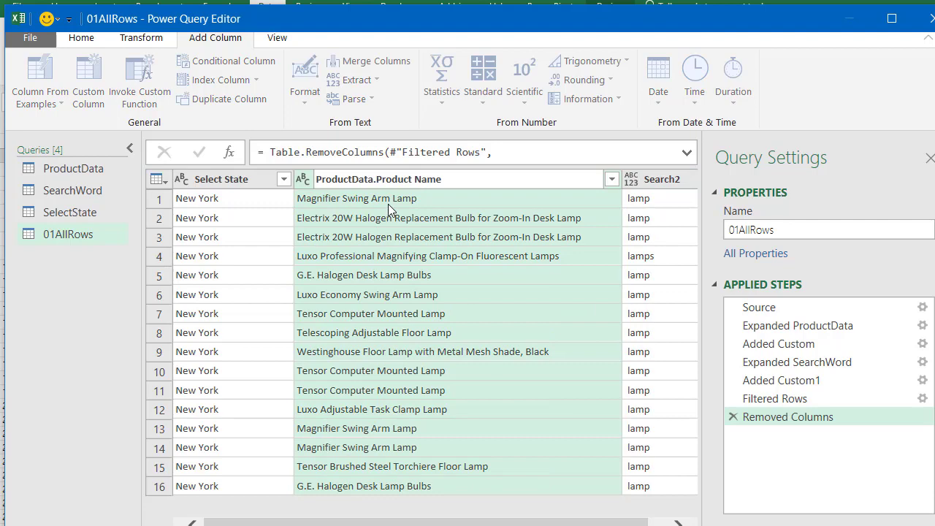
pyautogui.hotkey('shift', 'Home')
pyautogui.press('BackSpace')
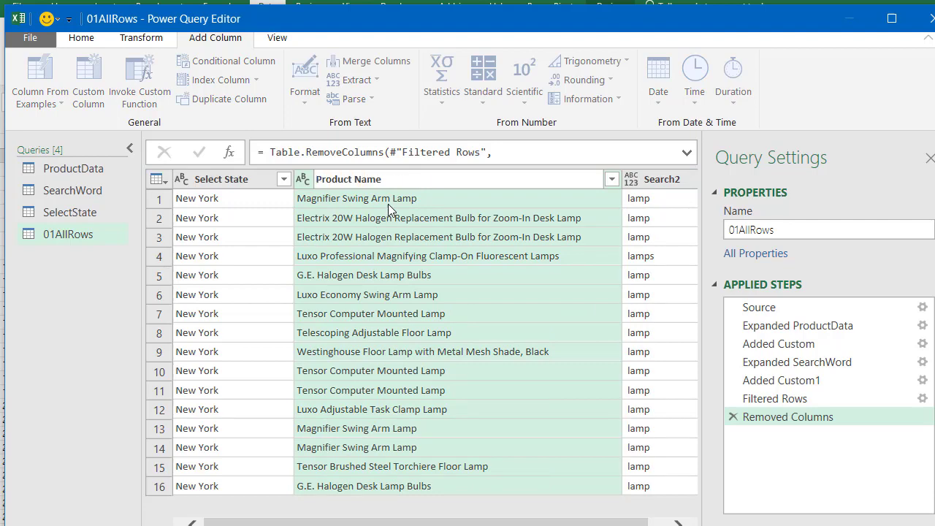
pyautogui.press('Return')
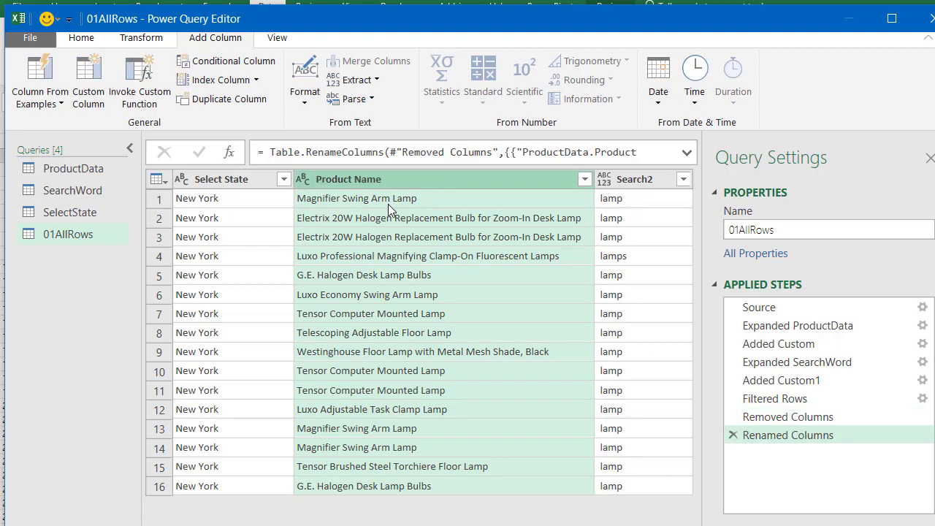
# Load the 01AllRows query as a table on a new worksheet and move the queries list off the table
pyautogui.click(31, 41)
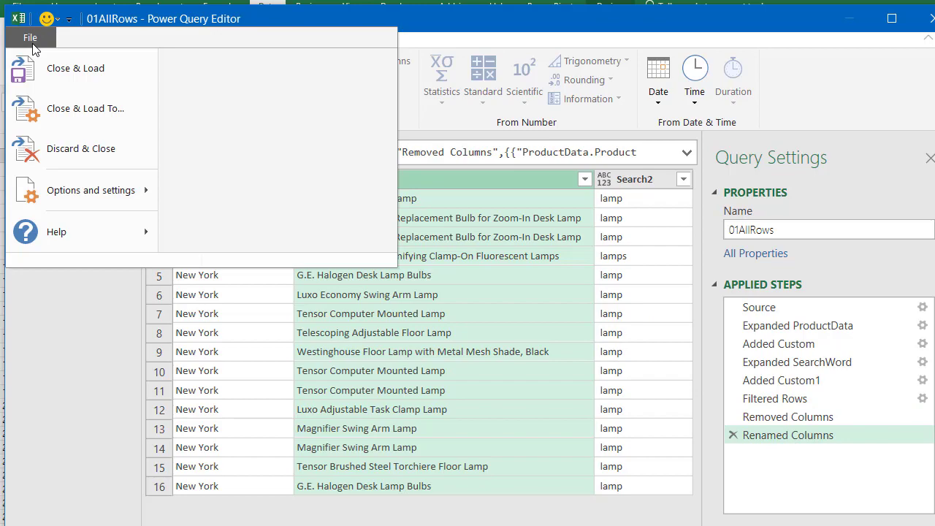
pyautogui.click(64, 106)
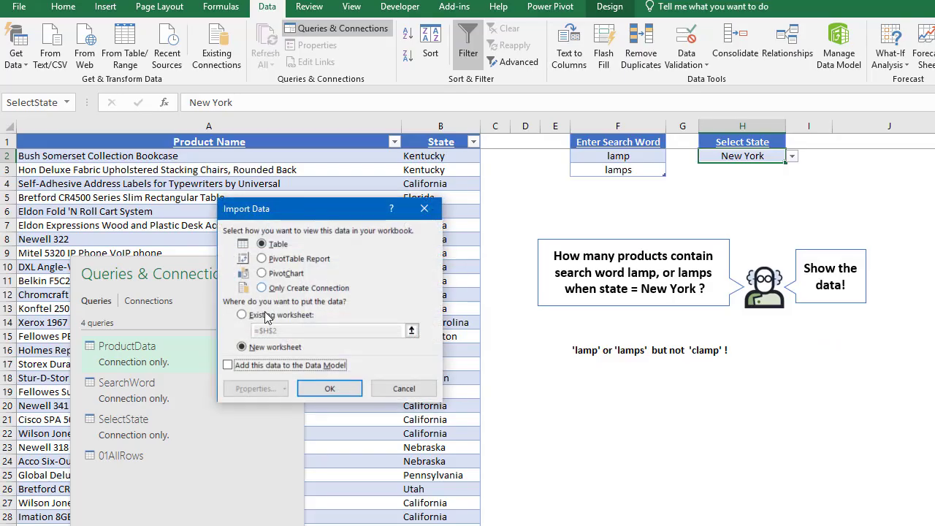
pyautogui.click(322, 389)
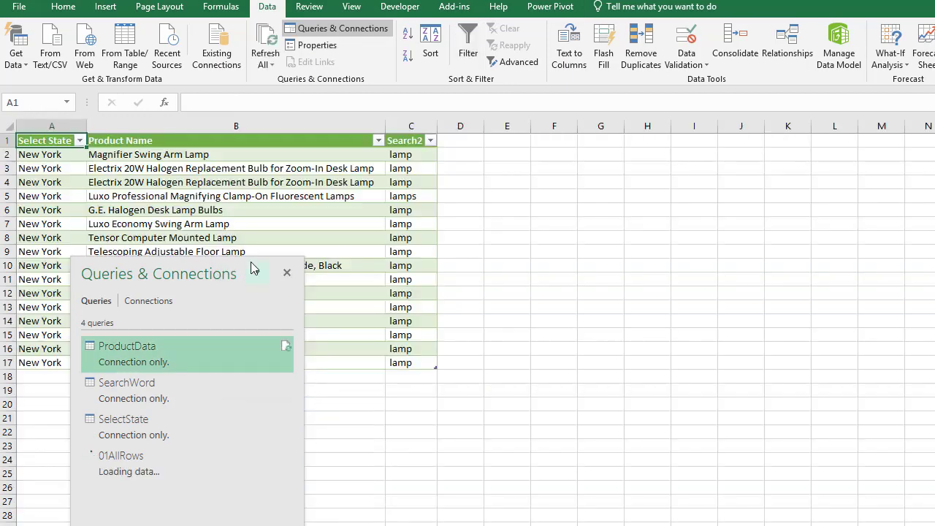
pyautogui.moveTo(224, 261); pyautogui.dragTo(924, 237)
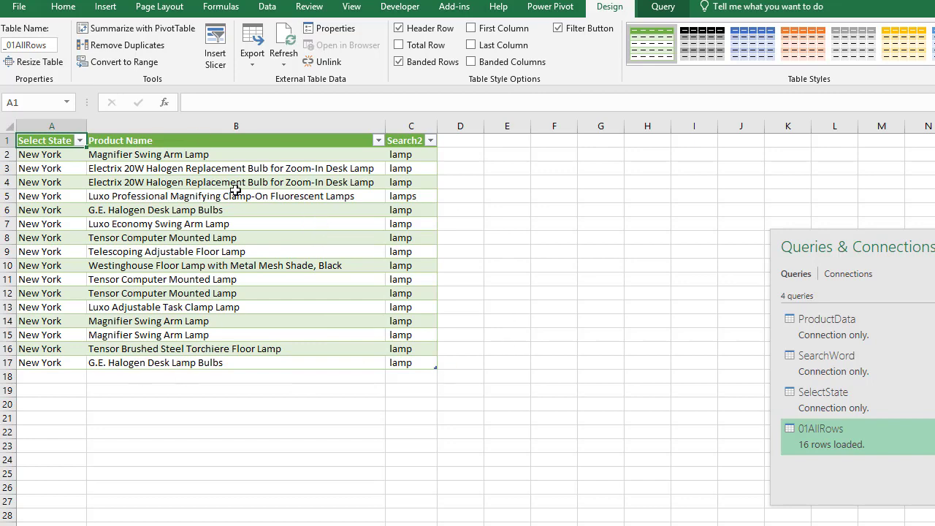
# Reopen the 01AllRows query for editing and create a new query that references it
pyautogui.moveTo(863, 249); pyautogui.dragTo(167, 247)
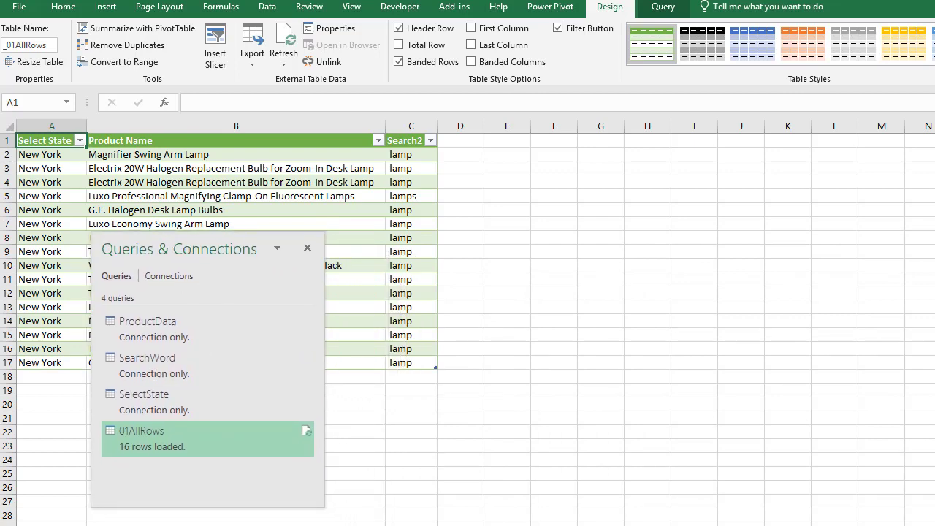
pyautogui.click(307, 248)
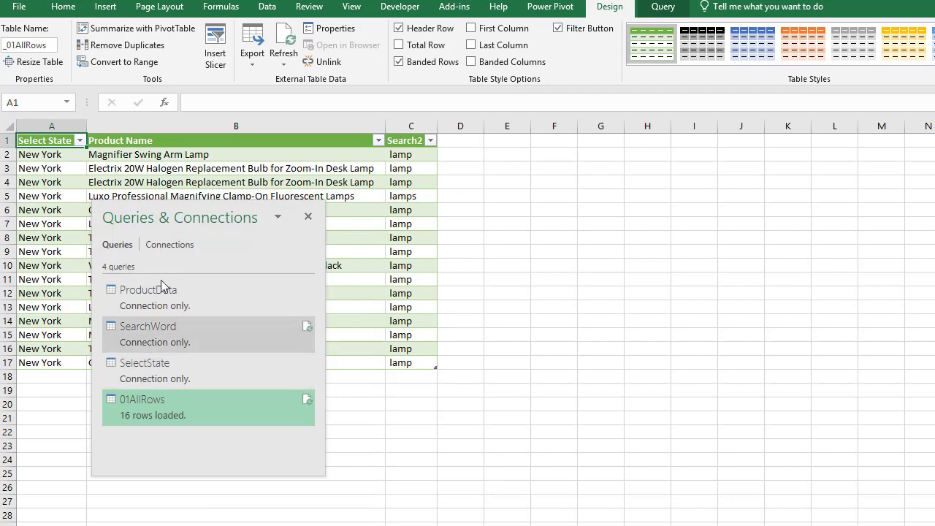
pyautogui.rightClick(161, 418)
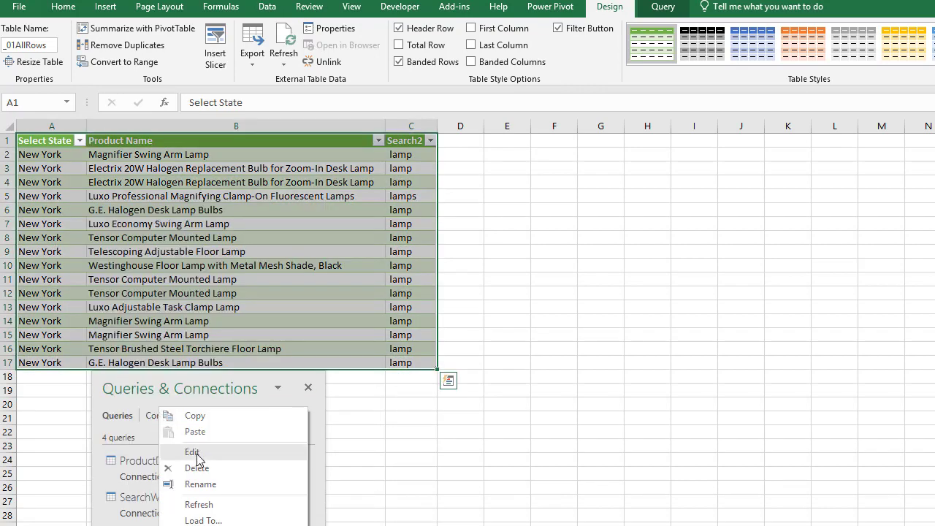
pyautogui.click(193, 451)
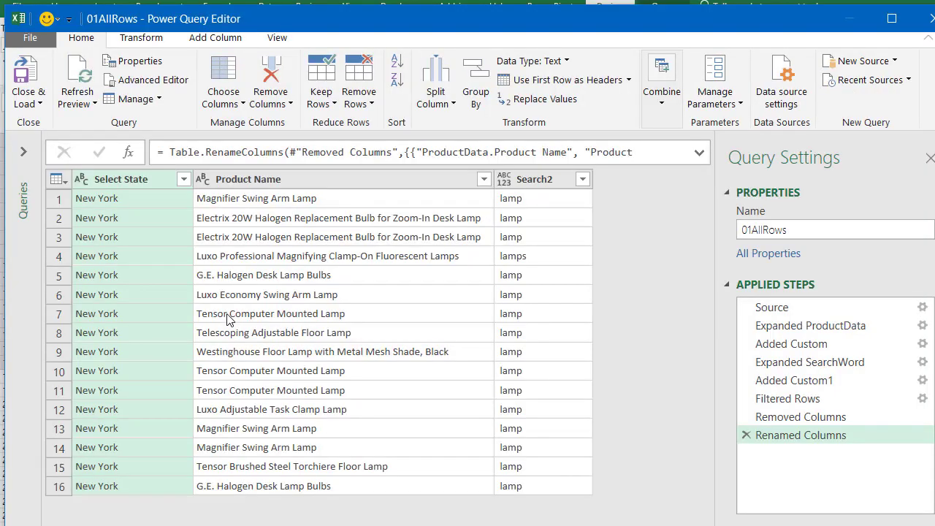
pyautogui.click(22, 152)
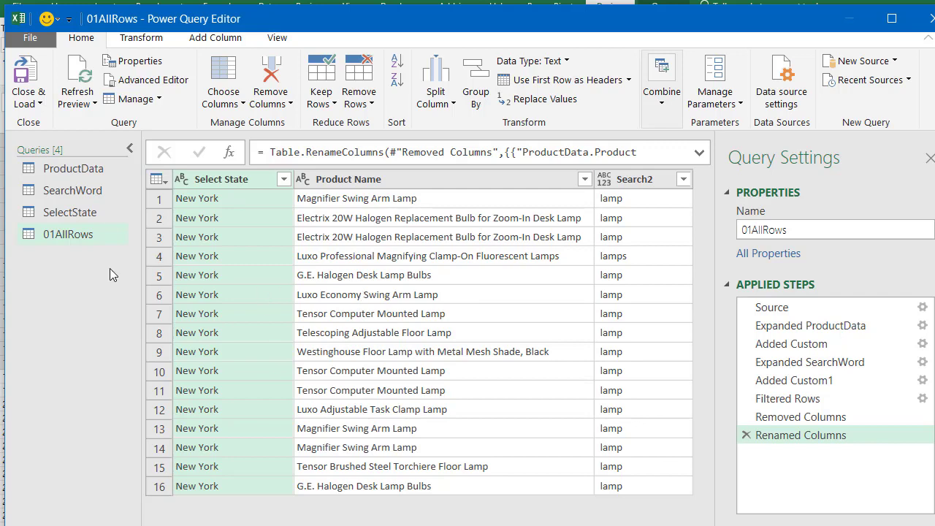
pyautogui.rightClick(72, 239)
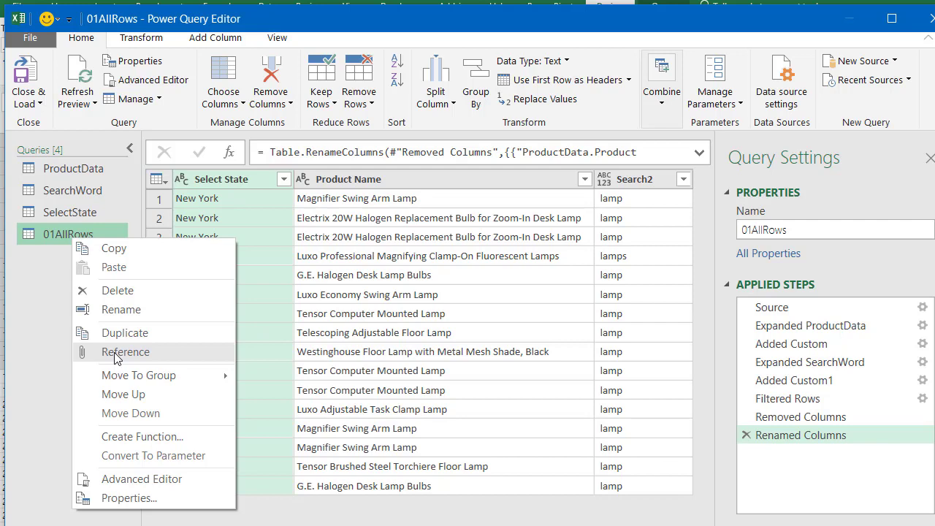
pyautogui.click(115, 353)
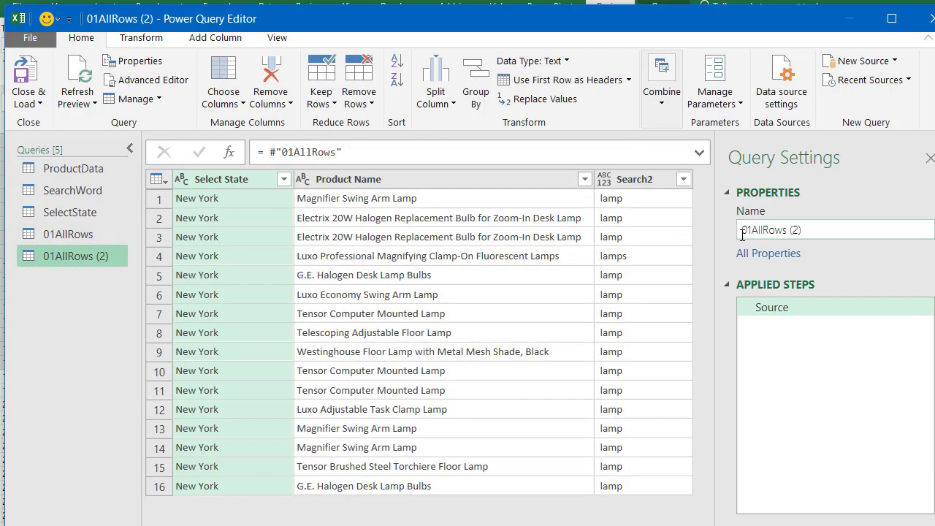
# Rename the new referenced query as 02CountRows
pyautogui.click(742, 232)
pyautogui.press('Delete')
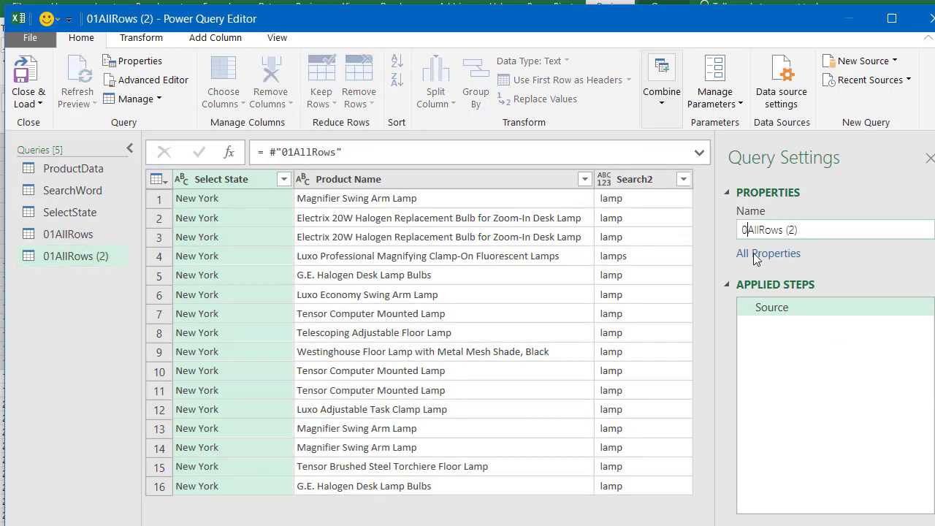
pyautogui.write('2')
pyautogui.press('Delete')
pyautogui.press('Delete')
pyautogui.press('Delete')
pyautogui.write('Count')
pyautogui.press('Right')
pyautogui.press('Right')
pyautogui.press('Right')
pyautogui.press('Right')
pyautogui.press('Delete')
pyautogui.press('Delete')
pyautogui.press('Delete')
pyautogui.press('Delete')
pyautogui.press('Return')
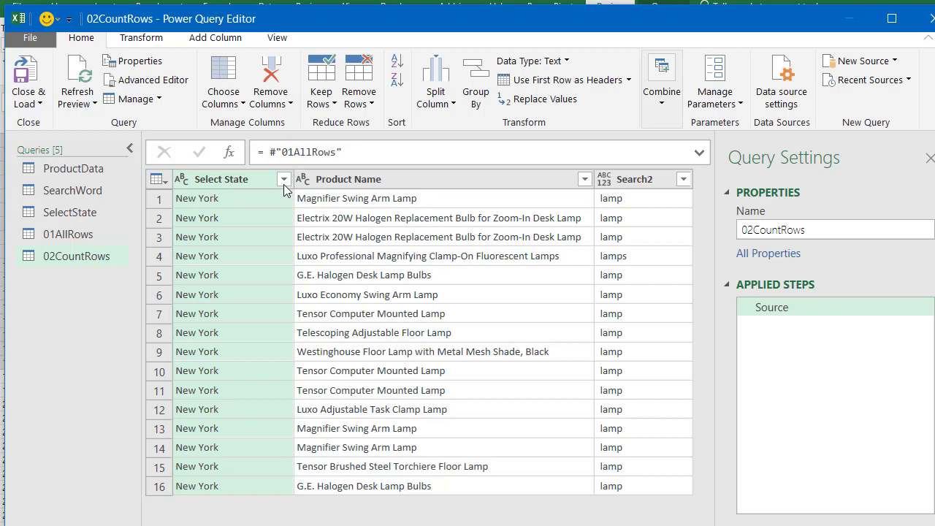
# Group 02CountRows by Select State and Search2, with a Count column that uses the Count Rows operation
pyautogui.click(476, 101)
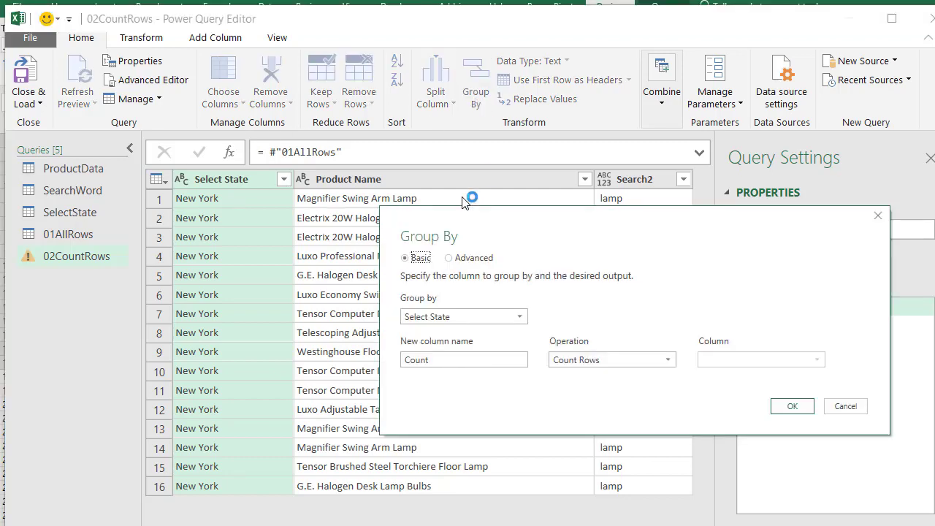
pyautogui.moveTo(480, 223); pyautogui.dragTo(331, 146)
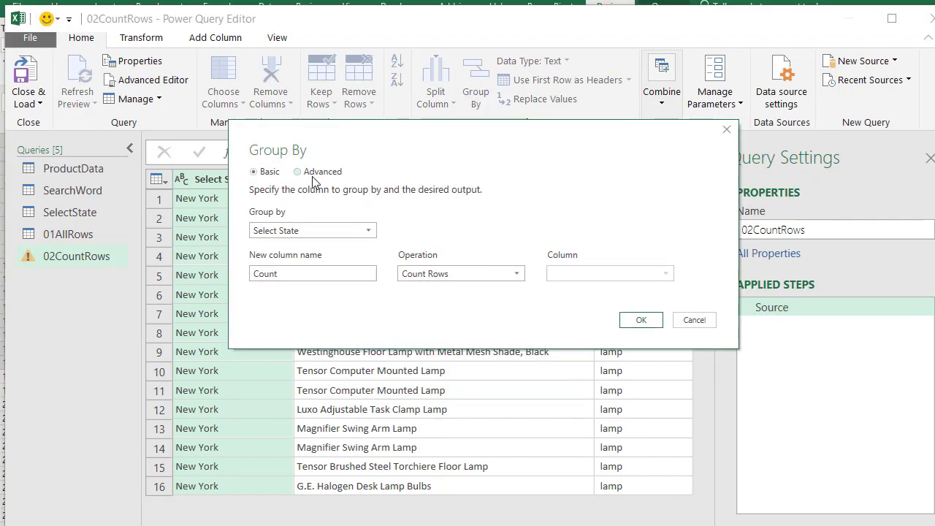
pyautogui.click(318, 232)
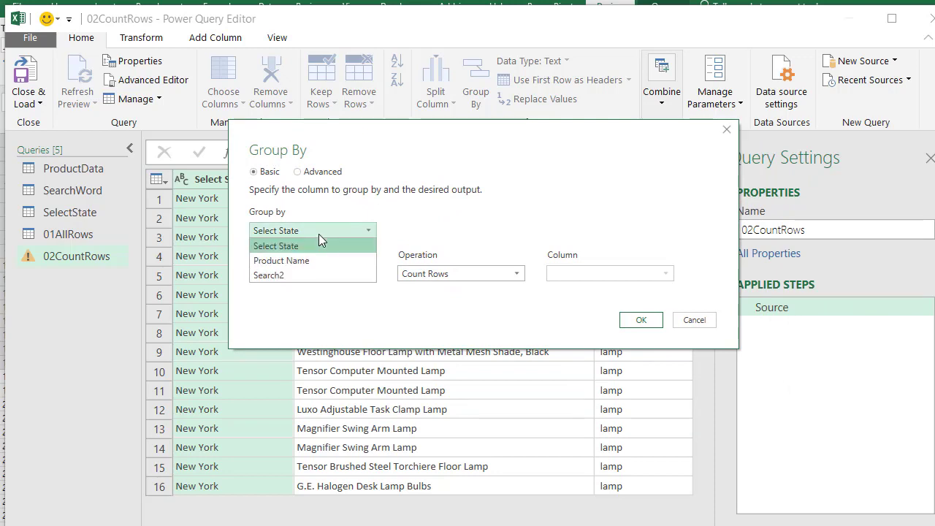
pyautogui.click(310, 247)
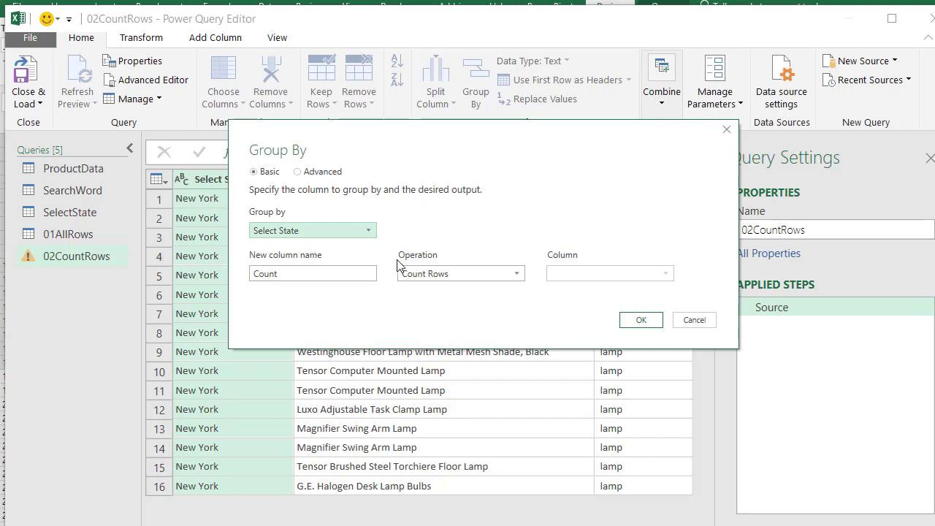
pyautogui.click(305, 172)
pyautogui.click(307, 255)
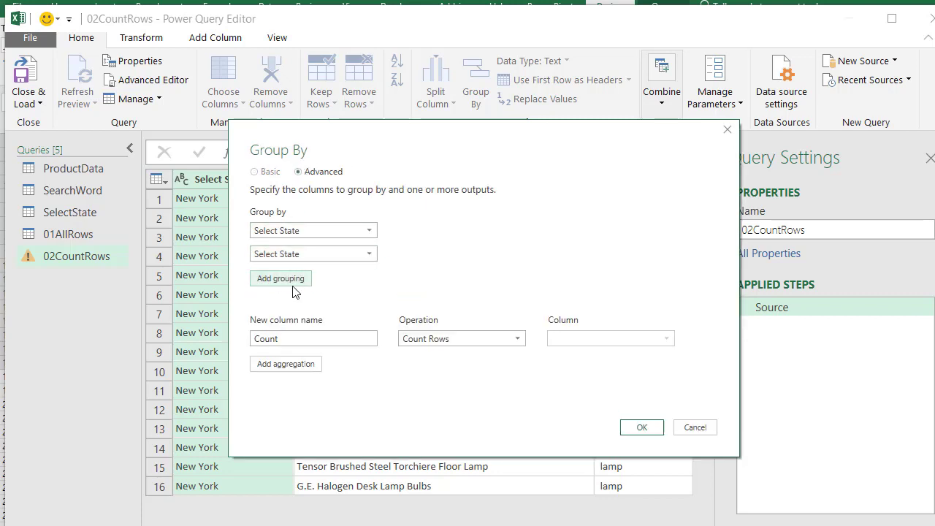
pyautogui.click(356, 255)
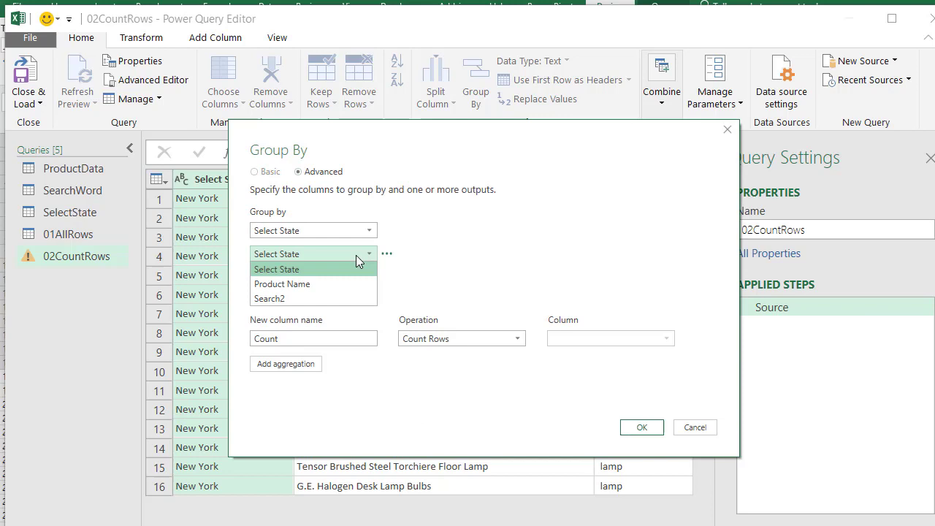
pyautogui.click(326, 301)
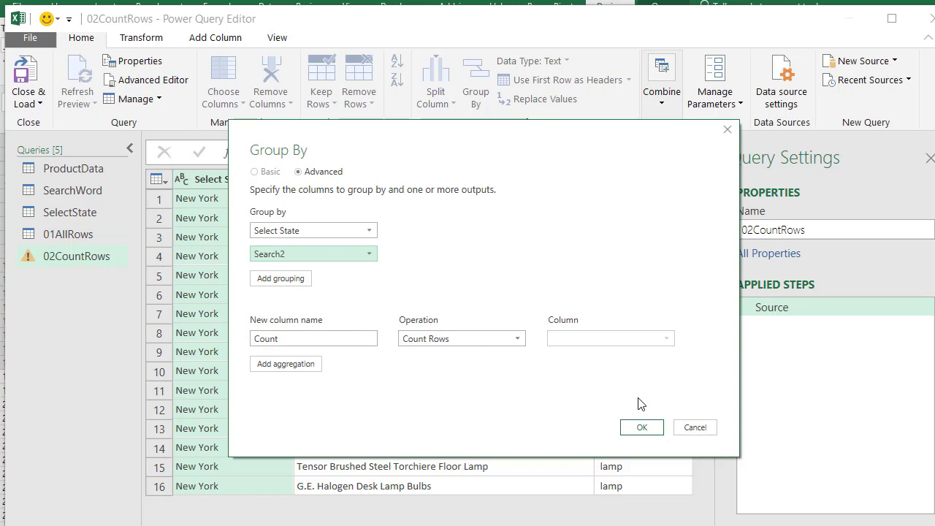
pyautogui.click(645, 429)
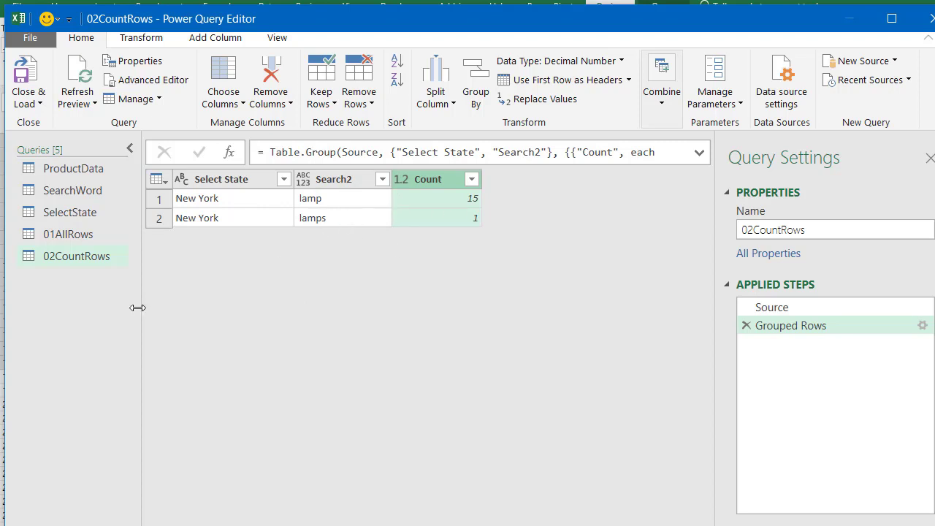
# Load 02CountRows as a table into the existing worksheet, starting at cell G1 of Sheet1
pyautogui.click(28, 102)
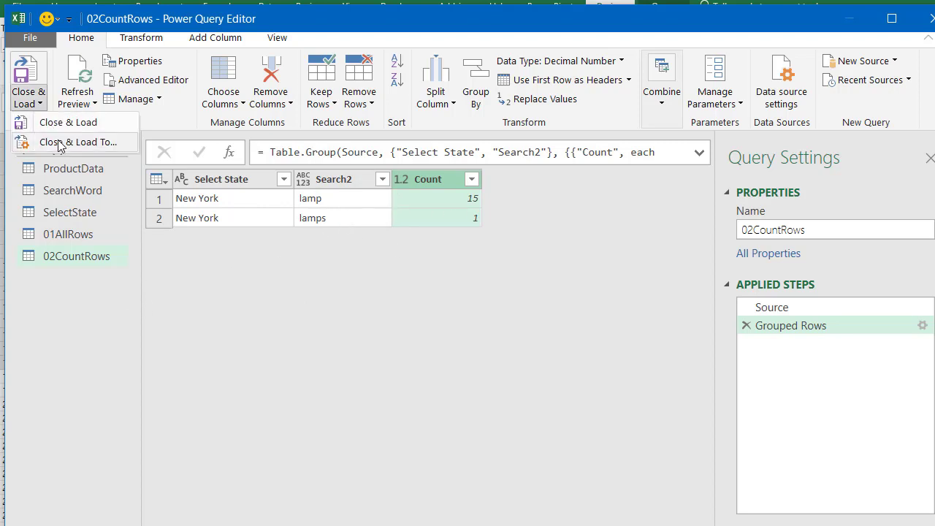
pyautogui.click(47, 140)
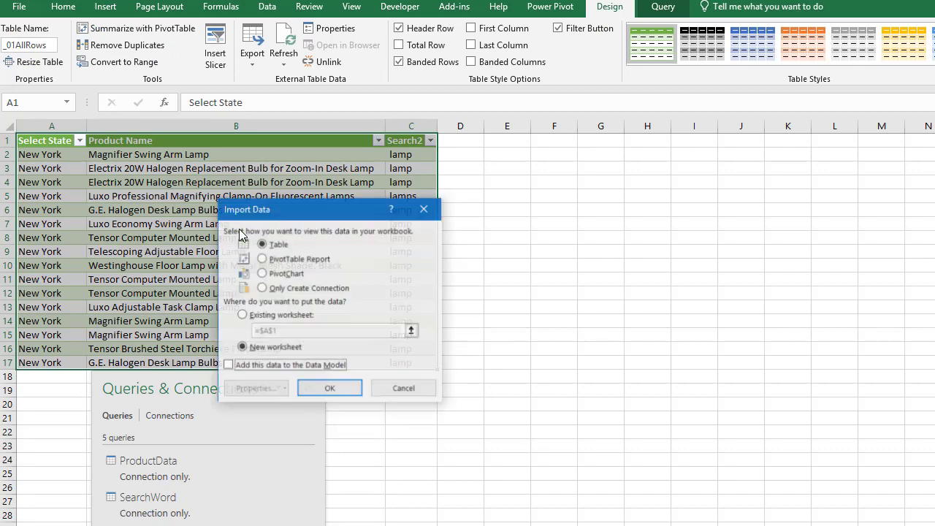
pyautogui.click(242, 315)
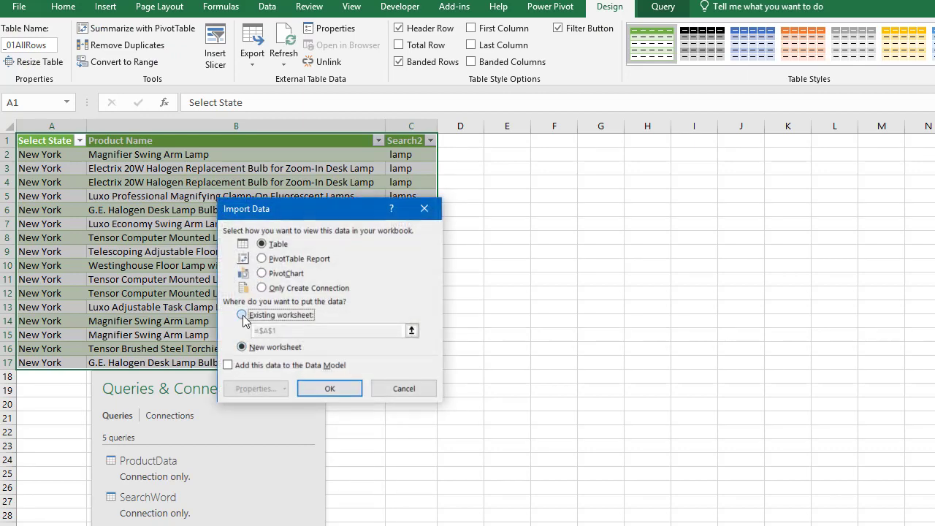
pyautogui.click(412, 332)
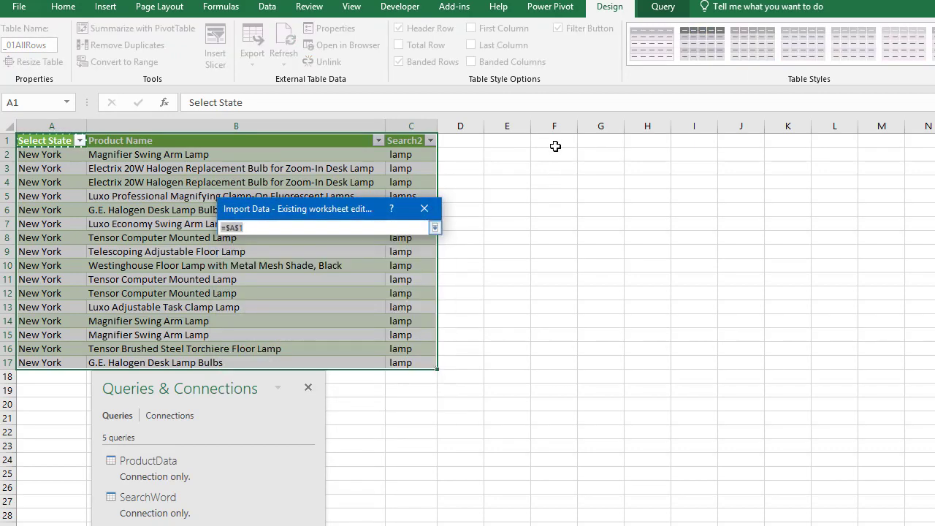
pyautogui.click(601, 140)
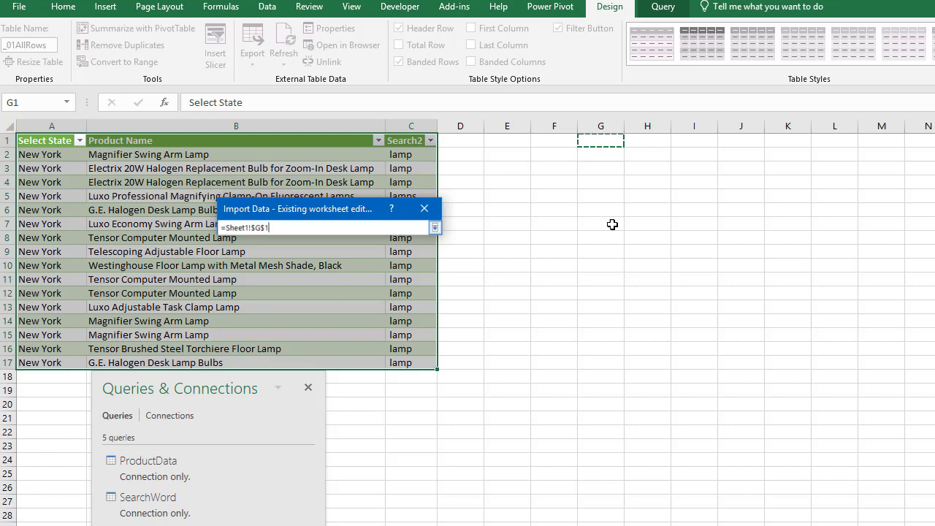
pyautogui.click(434, 228)
pyautogui.click(329, 389)
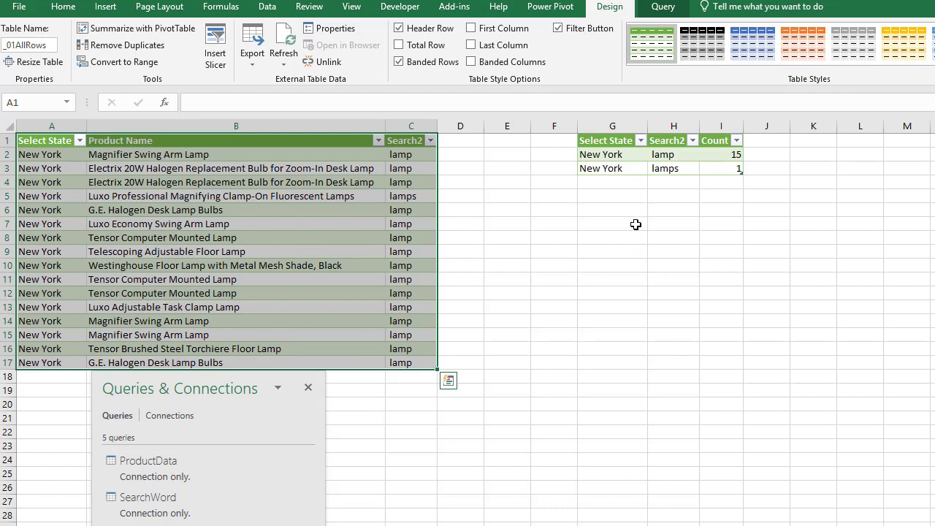
# Move the queries list clear of the product table and select cell G2 in the count table
pyautogui.click(350, 233)
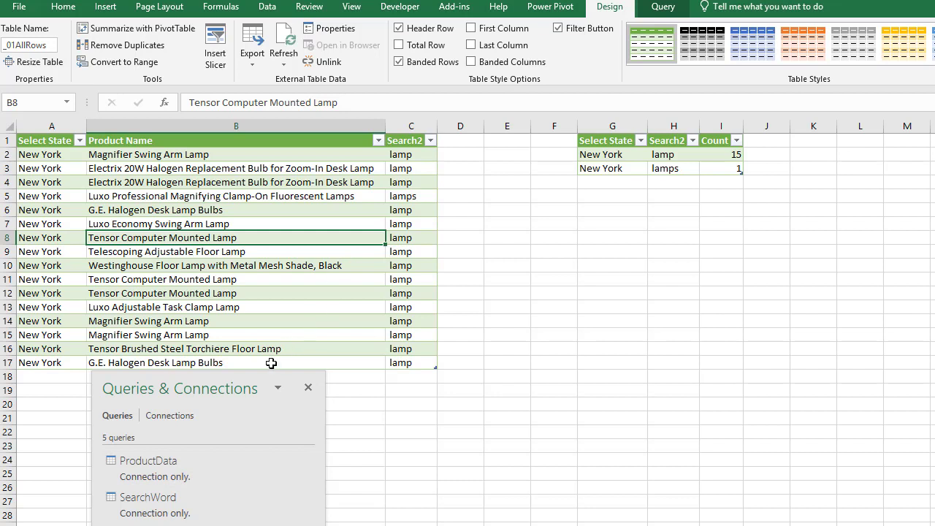
pyautogui.moveTo(261, 376); pyautogui.dragTo(577, 382)
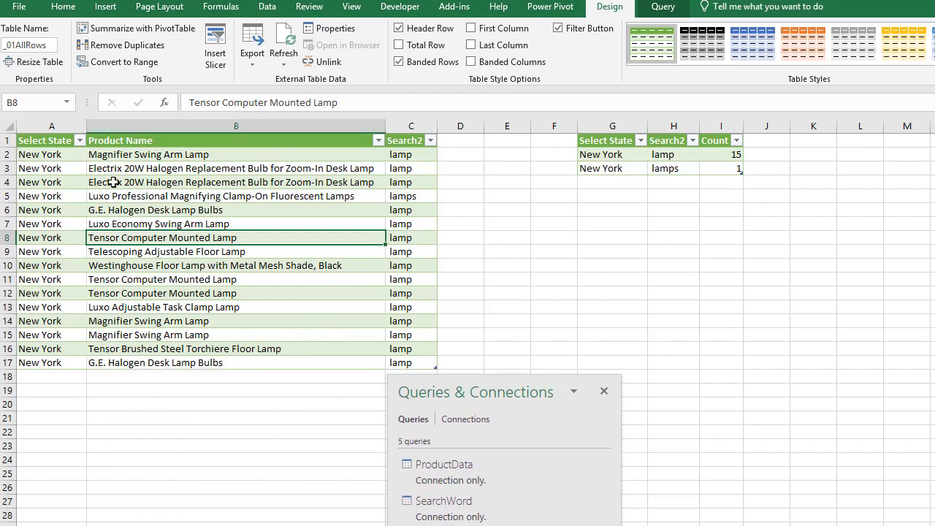
pyautogui.click(622, 154)
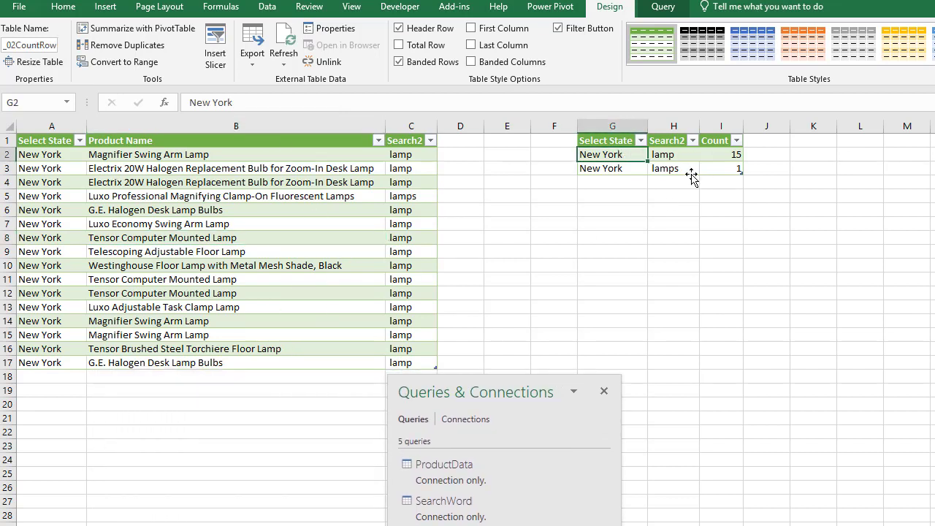